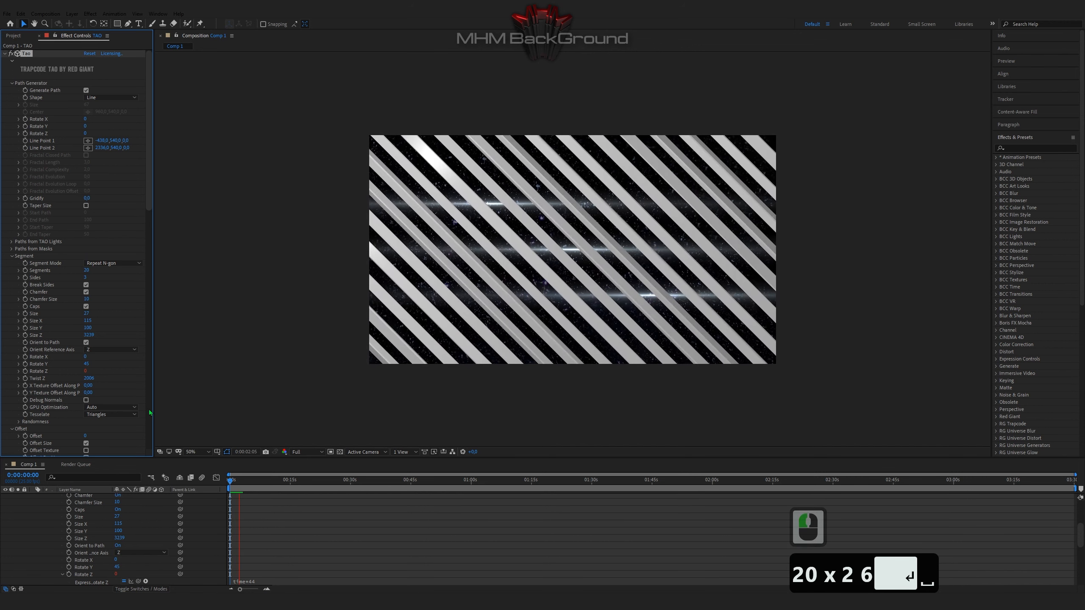
Set the TAO material's Ambient to 253 and preview the animation.
key("space")
scroll(85, 388, "down", 14)
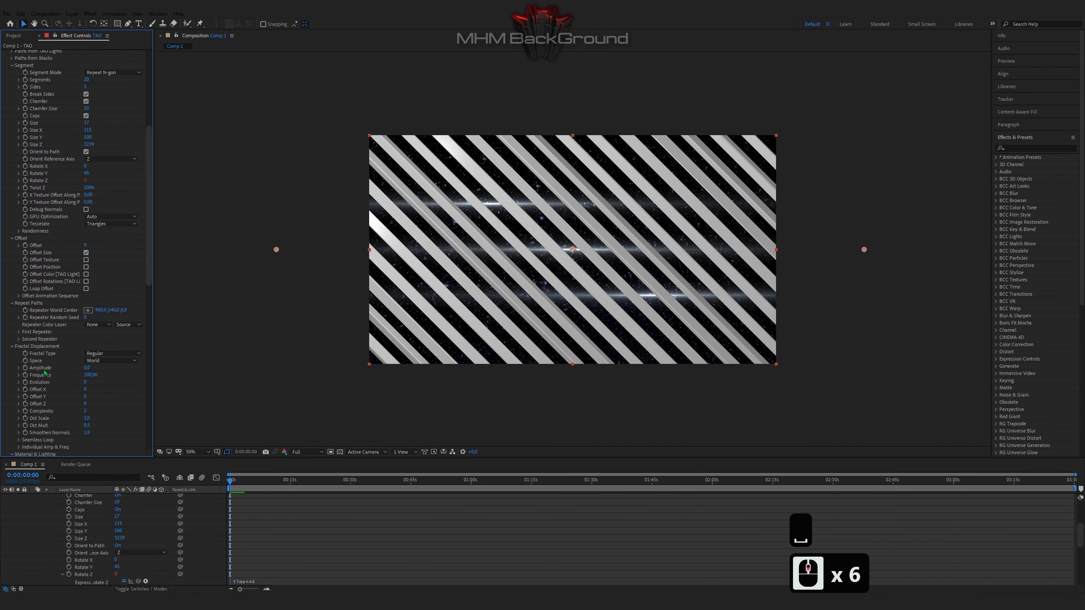
left_click(89, 221)
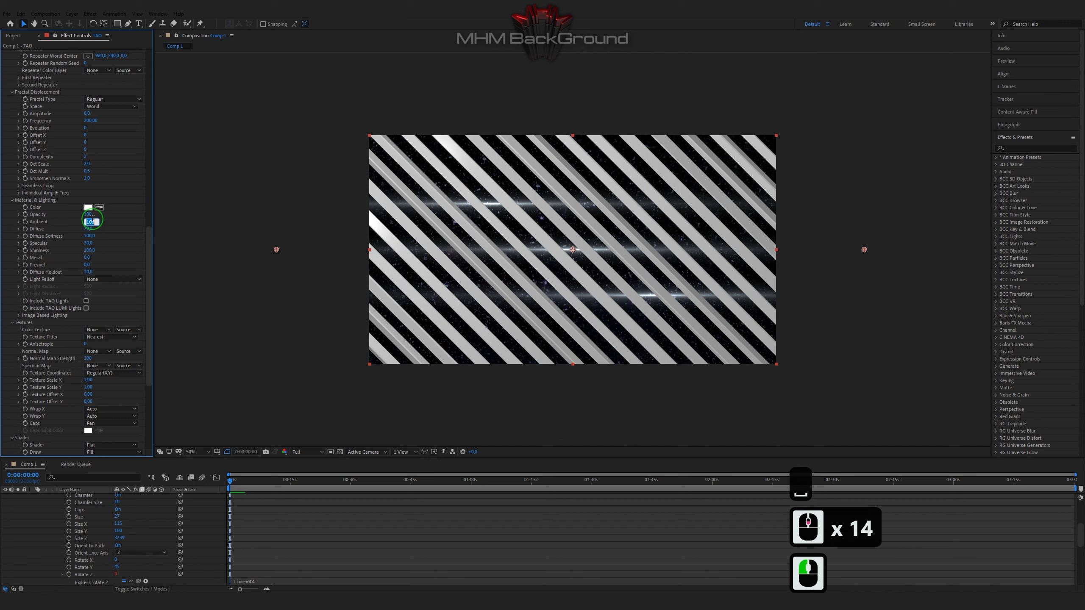
type("25")
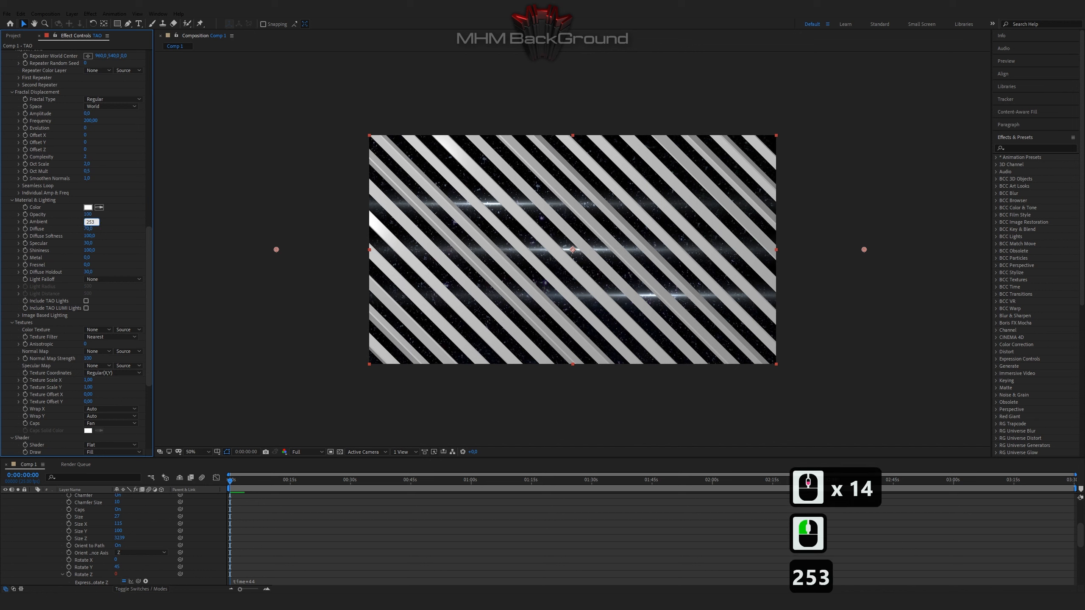
type("3")
key("Return")
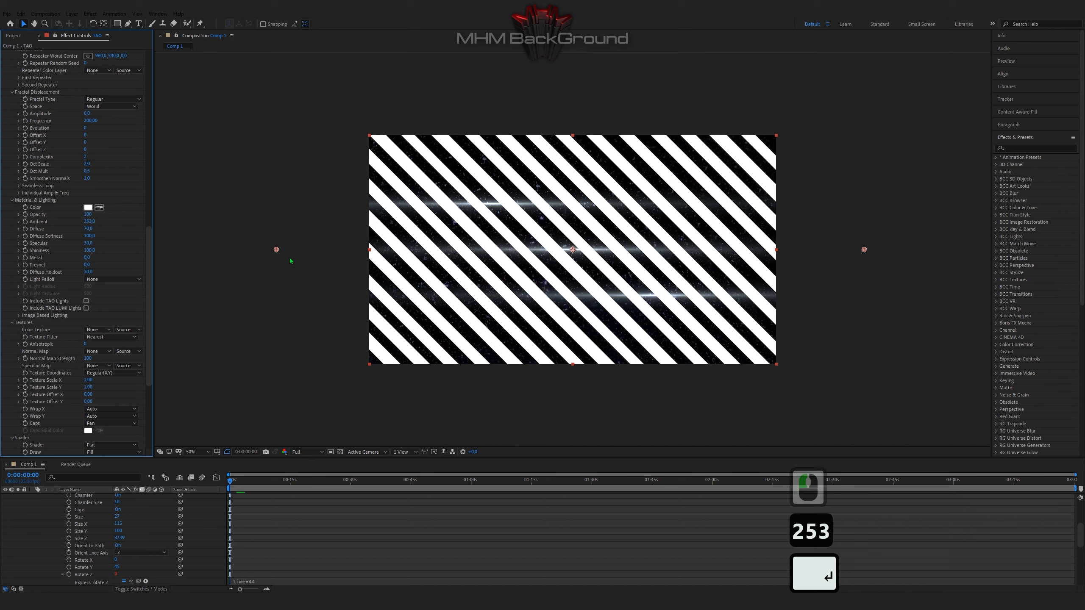
key("space")
key("space")
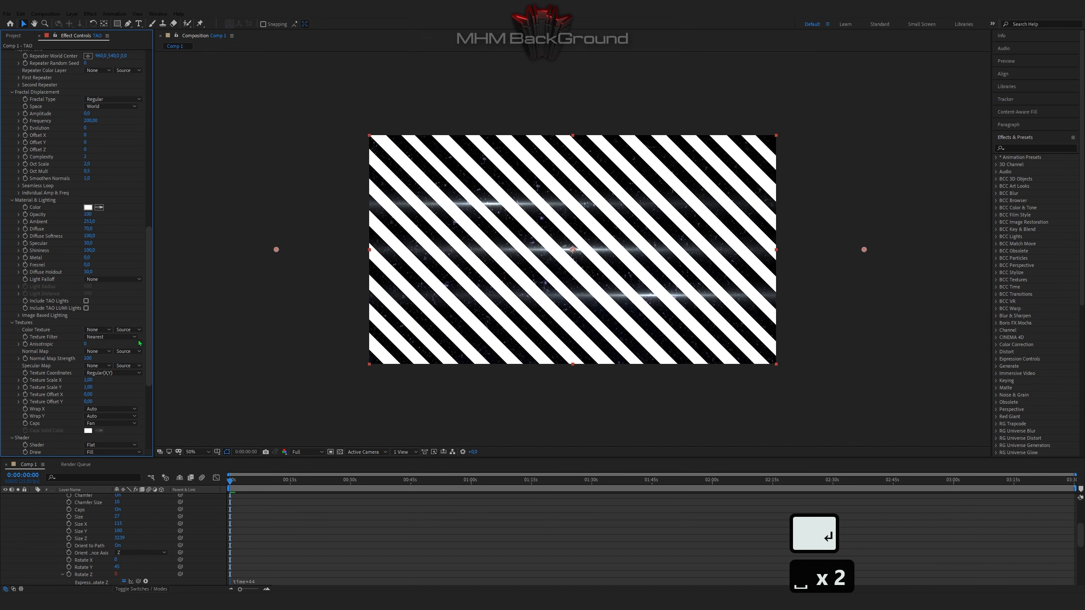
Use the Optical Flares layer as TAO's color texture, sourced with its effects and masks, and preview the result.
left_click(98, 329)
left_click(112, 342)
left_click(128, 329)
left_click(141, 358)
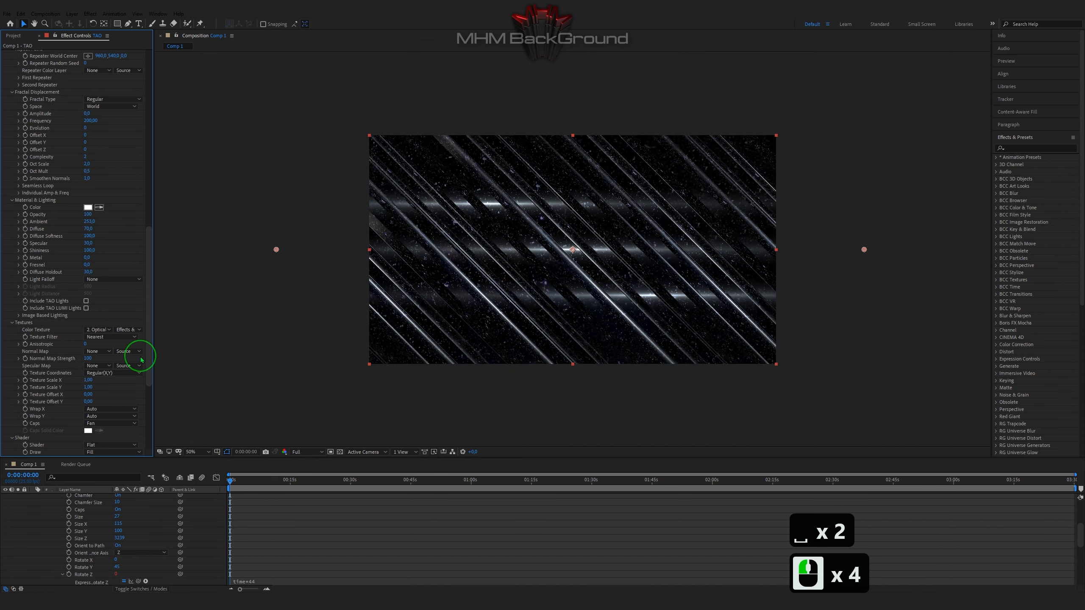
key("space")
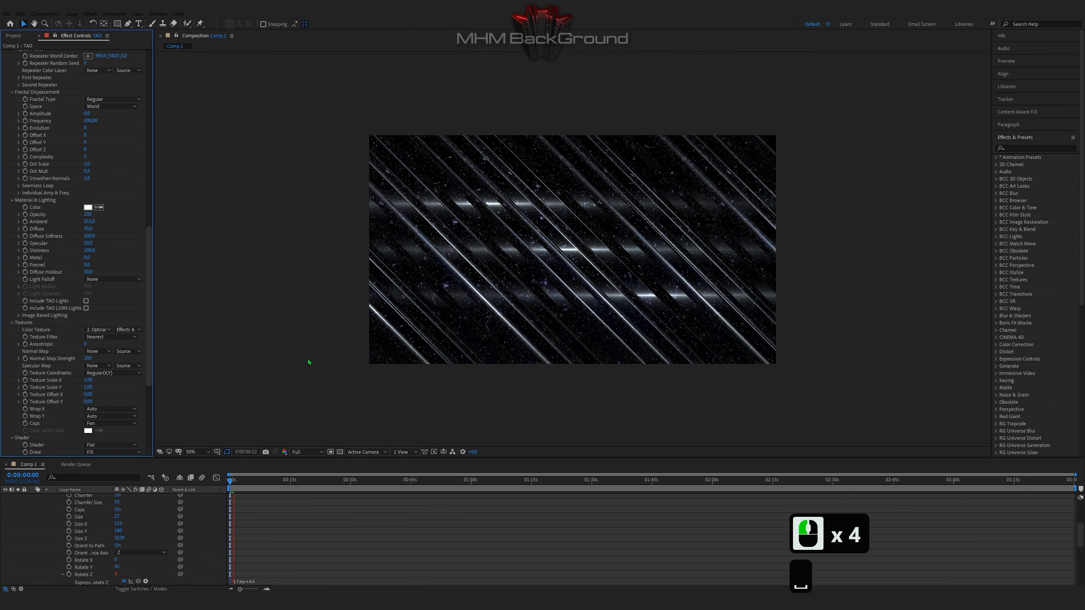
key("space")
key("space")
key("space")
Set the Optical Flares layer's Position XY to 712, 202.
scroll(220, 488, "up", 8)
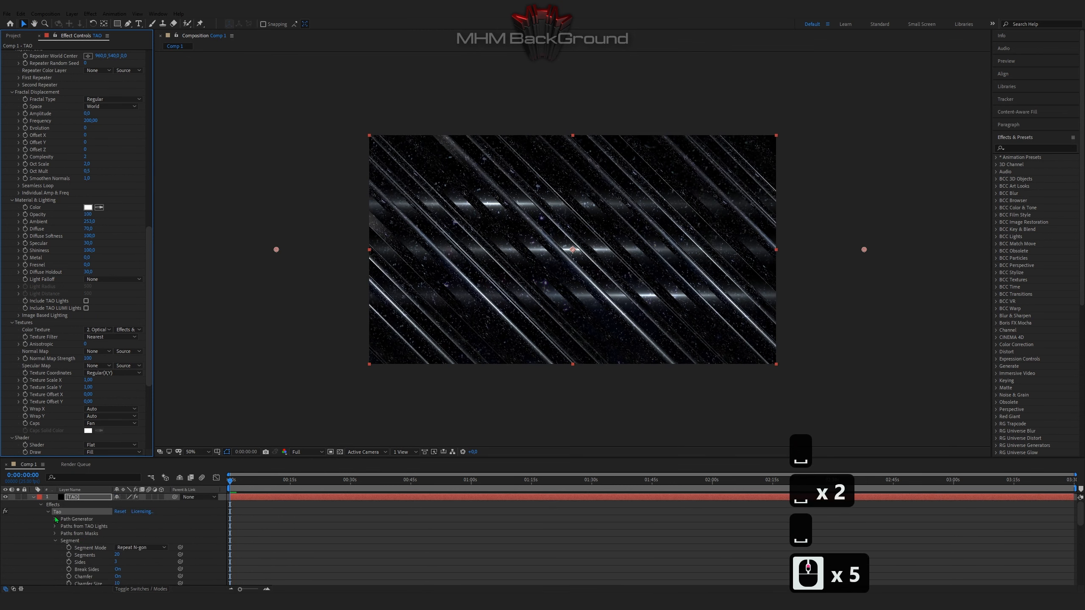
left_click(82, 504)
left_click(99, 99)
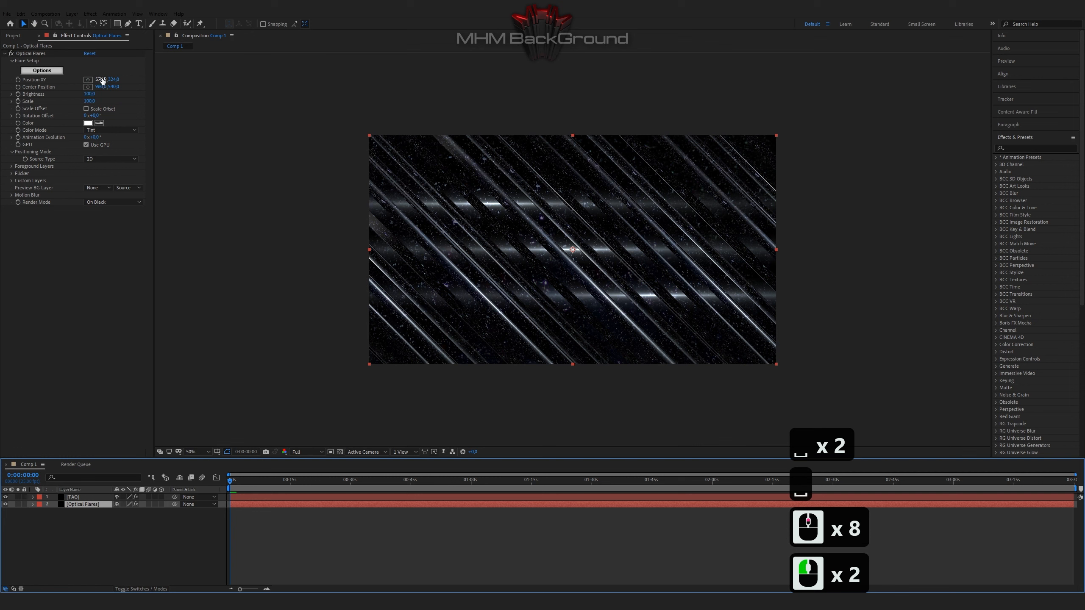
left_click(101, 80)
type("712")
key("Tab")
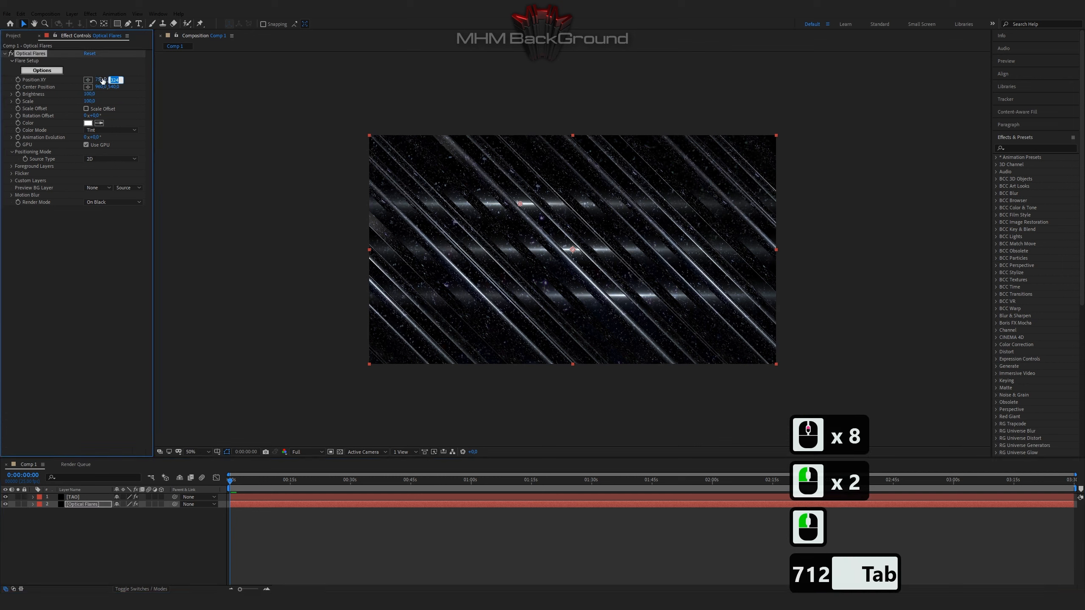
type("202")
key("Tab")
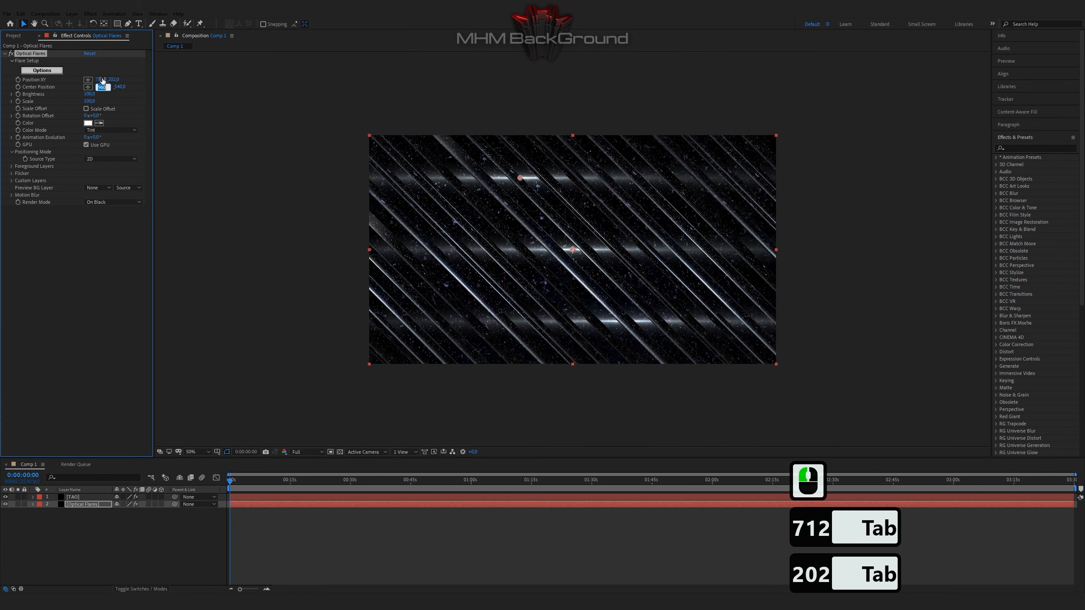
Set the flare's Center Position to 928, 564.
type("928")
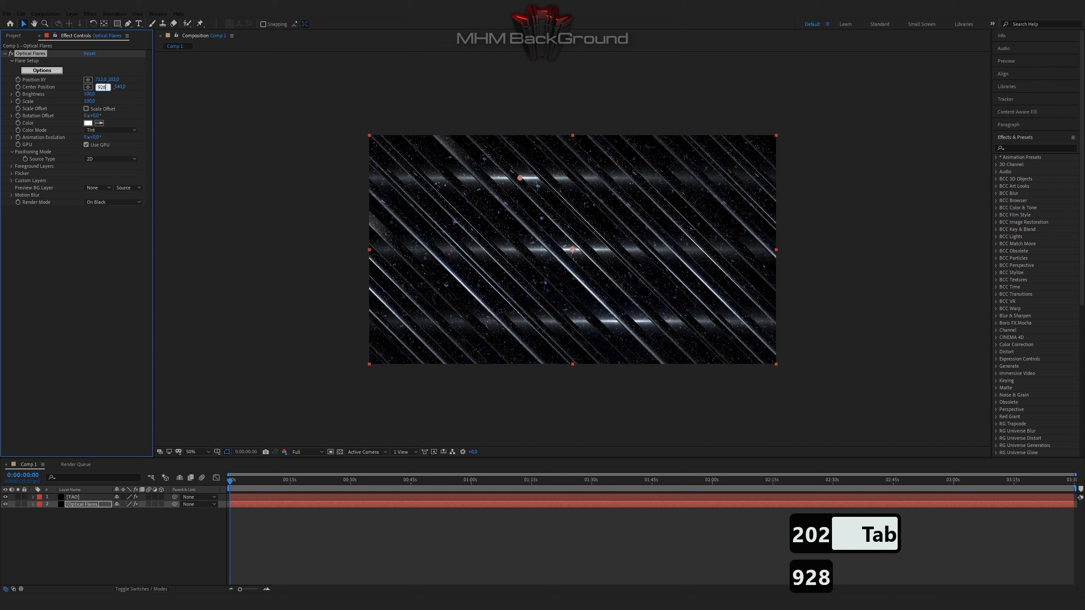
key("Tab")
type("564")
key("Tab")
Set the flare's Scale to 310 and preview the animation.
key("Tab")
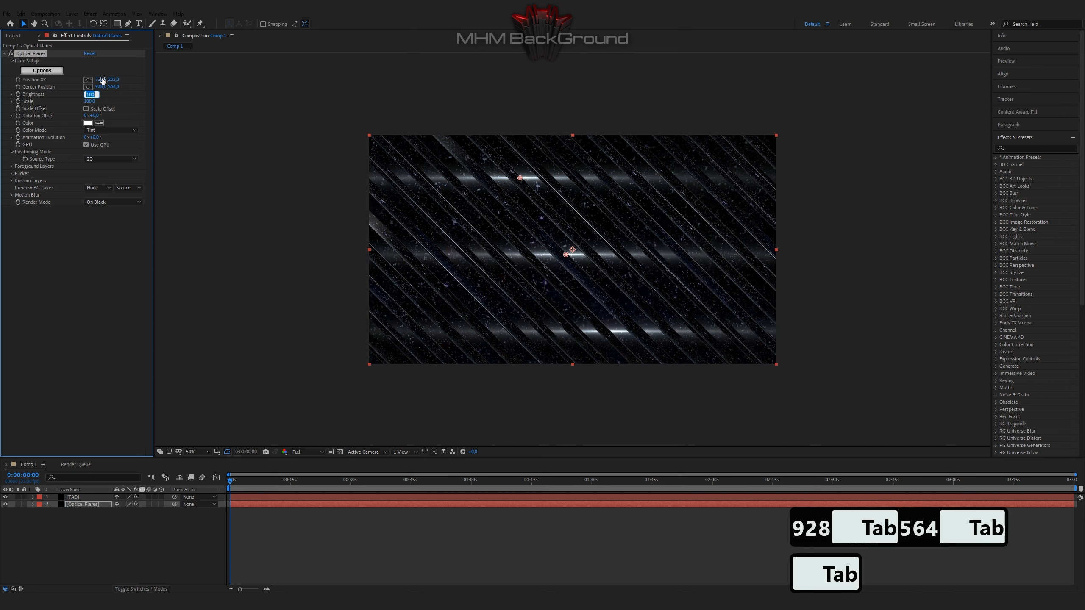
type("310")
key("Return")
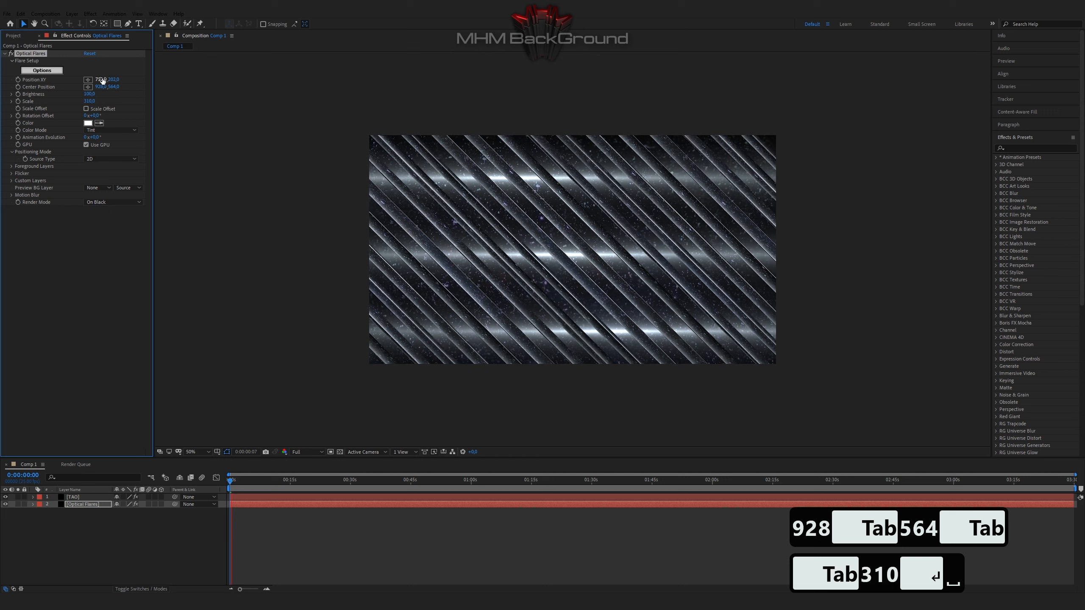
key("space")
key("space")
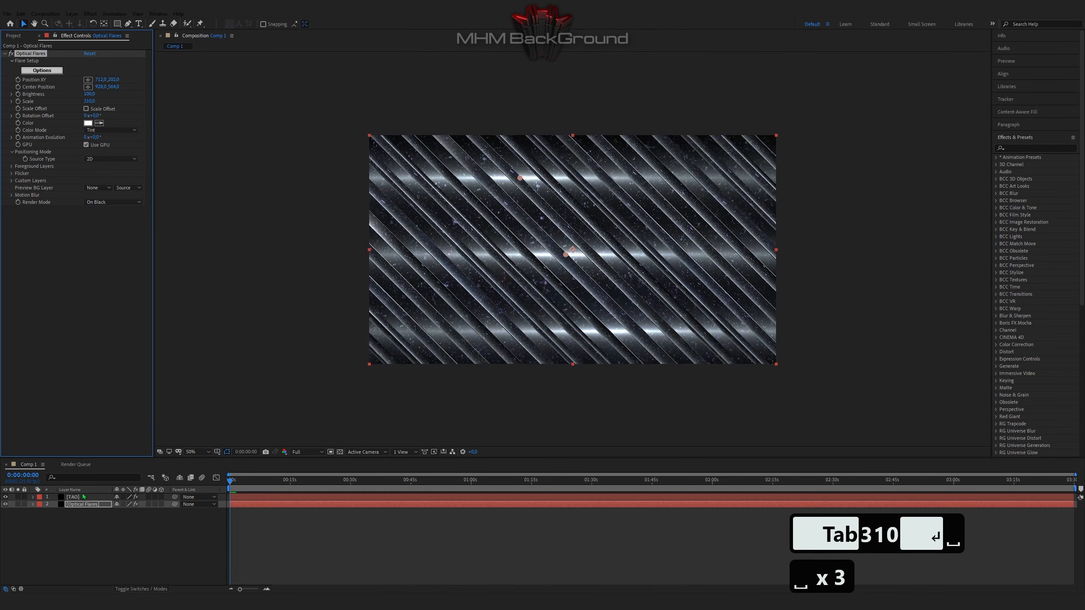
left_click(83, 498)
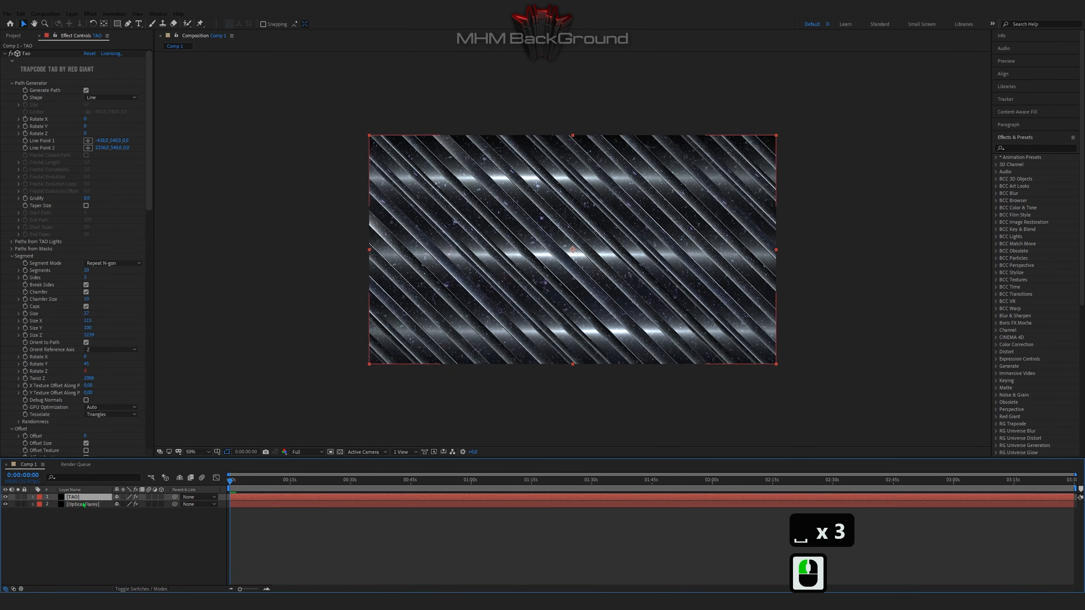
left_click_drag(151, 209, 153, 396)
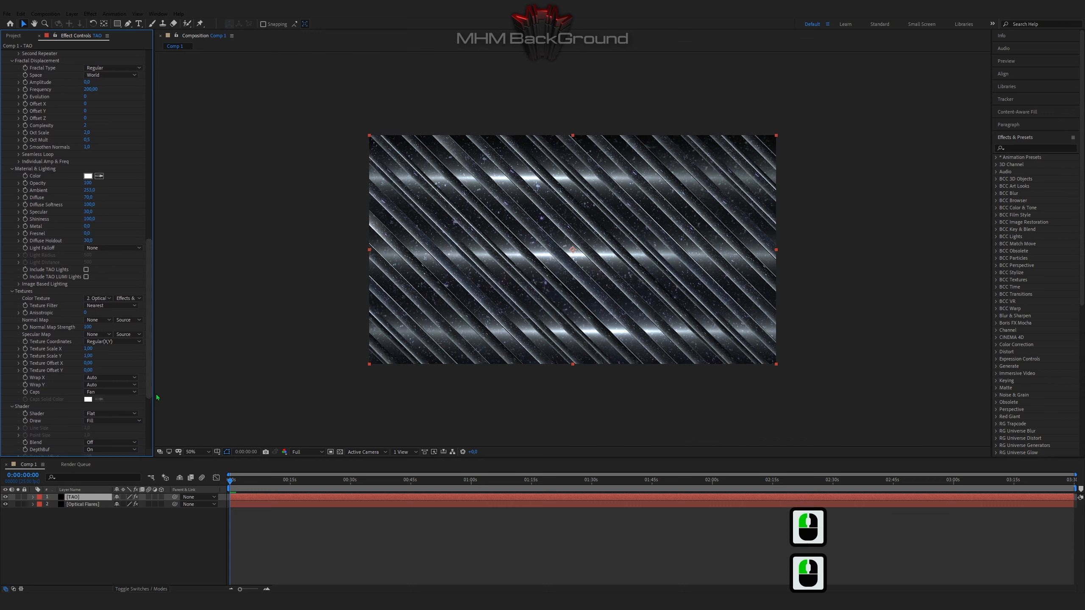
scroll(131, 362, "down", 3)
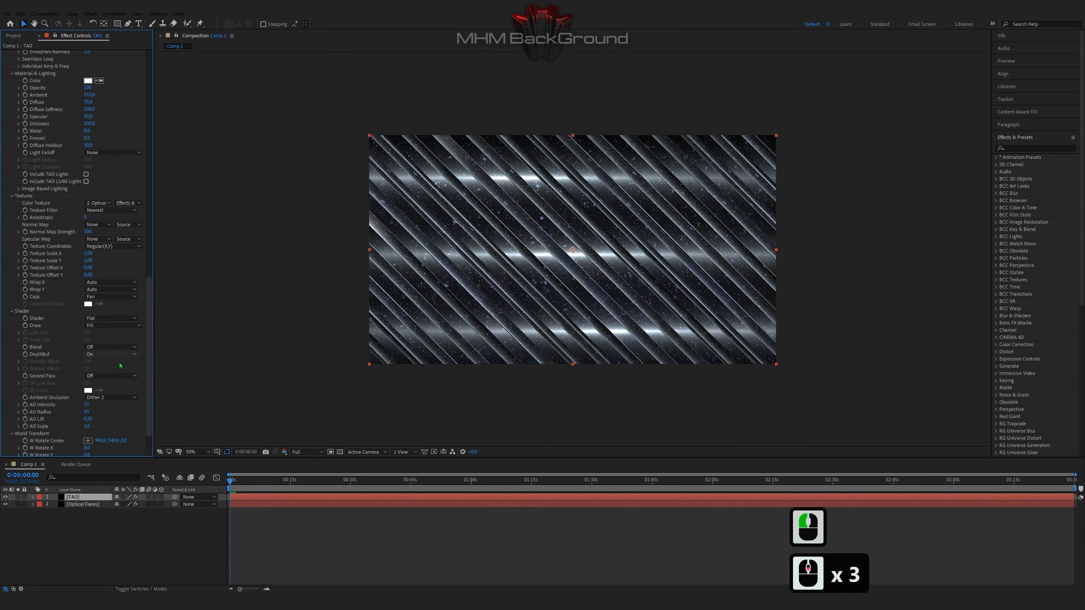
key("space")
key("space")
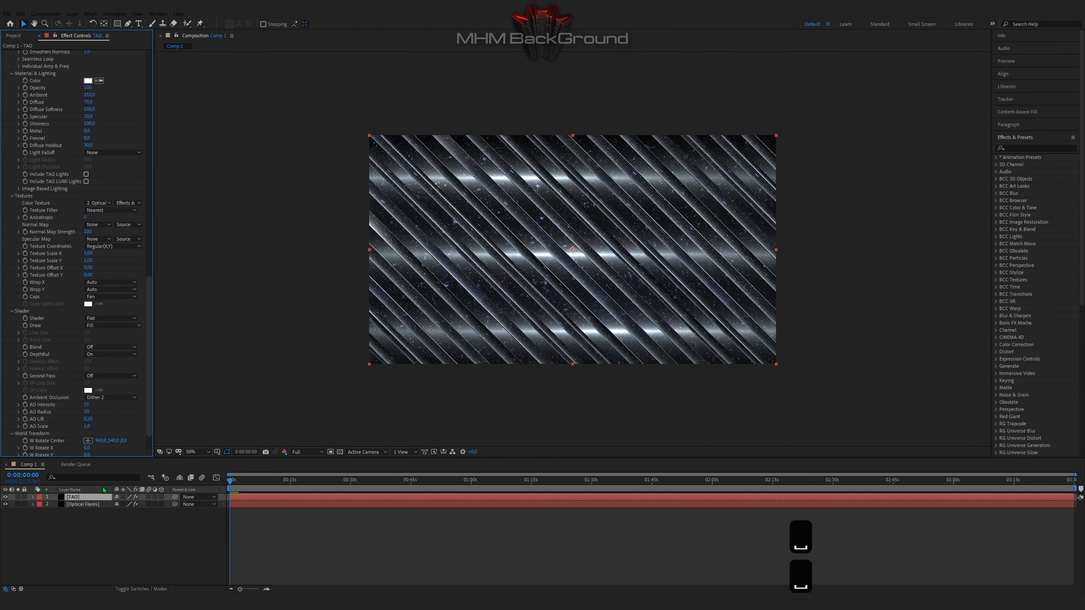
Hide the Optical Flares layer, and duplicate the TAO layer with one copy scaled up proportionally beyond the composition frame.
left_click(5, 505)
left_click(73, 497)
key("ctrl+c")
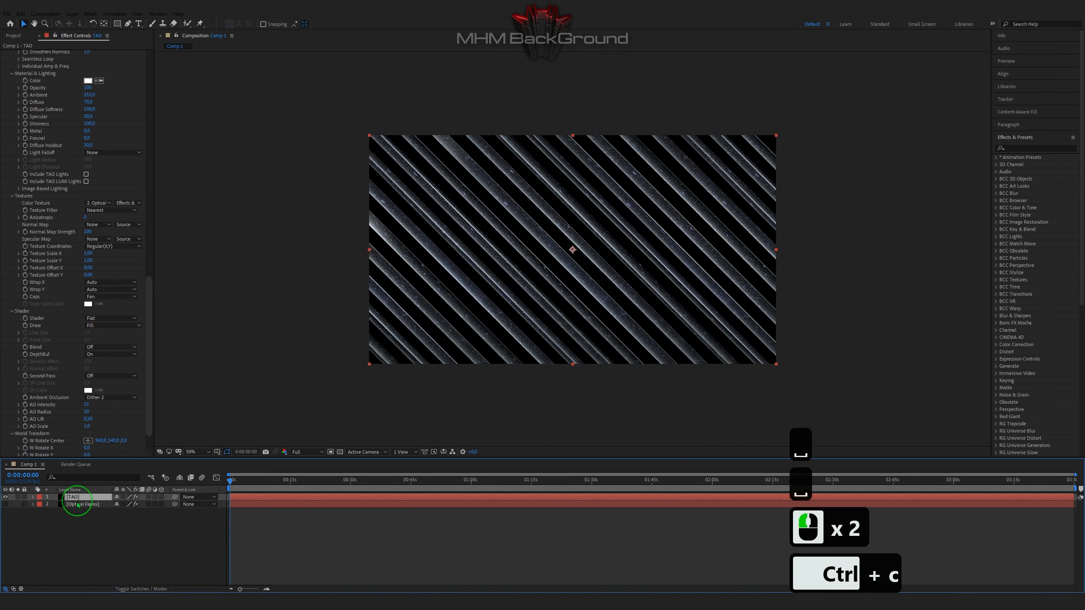
key("ctrl+d")
left_click(73, 504)
left_click_drag(776, 366, 883, 437)
Duplicate the enlarged TAO layer twice more, scaling each successive layer proportionally larger than the previous one.
left_click(86, 505)
key("ctrl+c")
key("ctrl+d")
left_click(78, 512)
key("ctrl+c")
key("ctrl+d")
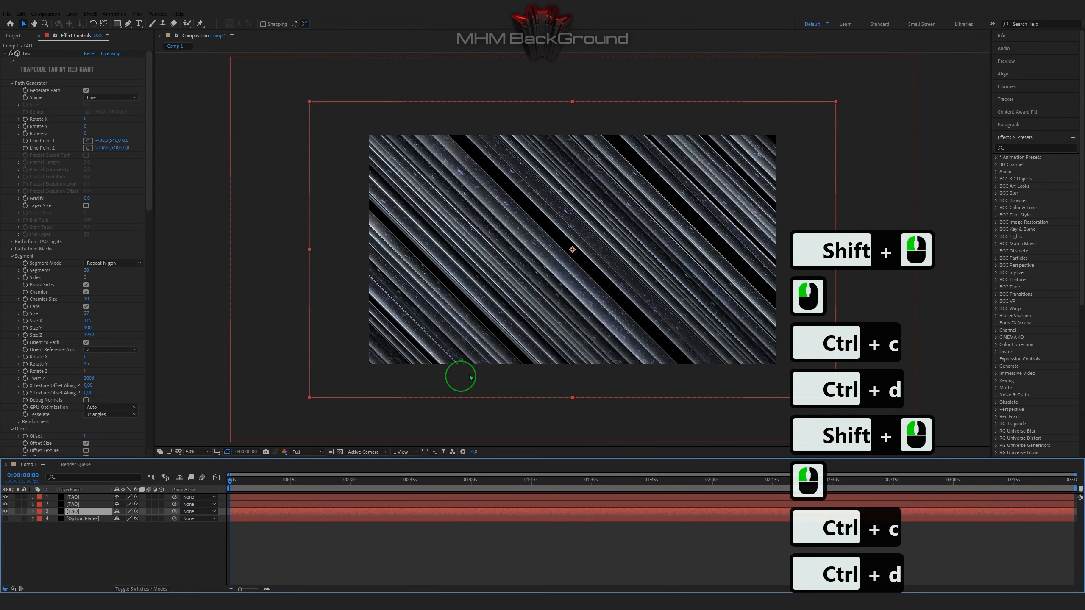
scroll(460, 376, "down", 2)
left_click_drag(787, 370, 788, 373)
Duplicate the largest TAO layer, shift the copy slightly left to fill gaps between the stripes, and preview it.
left_click(78, 515)
left_click(77, 515)
left_click(77, 513)
key("ctrl+c")
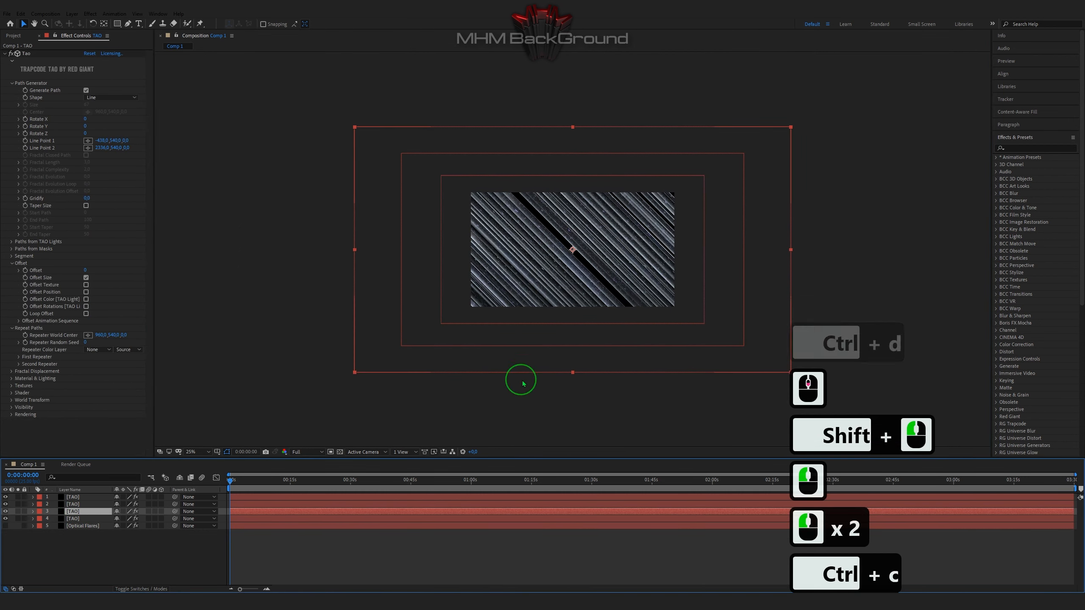
key("ctrl+d")
mouse_move(545, 364)
left_mouse_down()
mouse_move(518, 369)
mouse_move(534, 364)
left_mouse_up()
left_click(533, 366)
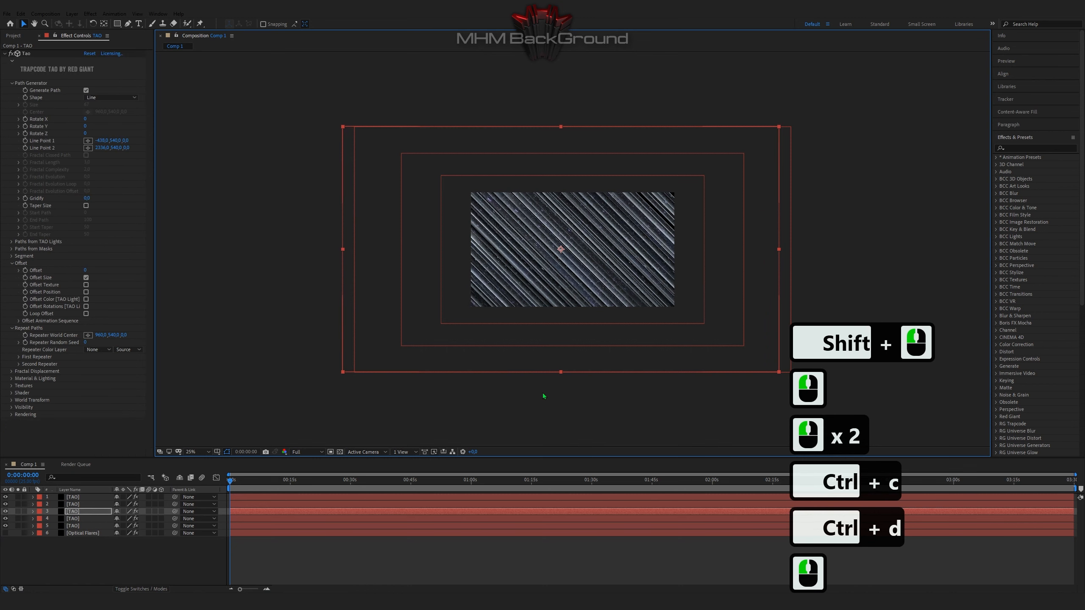
key("space")
key("space")
Duplicate the shifted TAO layer again, move the copy up and to the right, and preview the animation.
left_click(668, 355)
key("ctrl+c")
key("ctrl+d")
left_click_drag(699, 291, 731, 270)
left_click(730, 272)
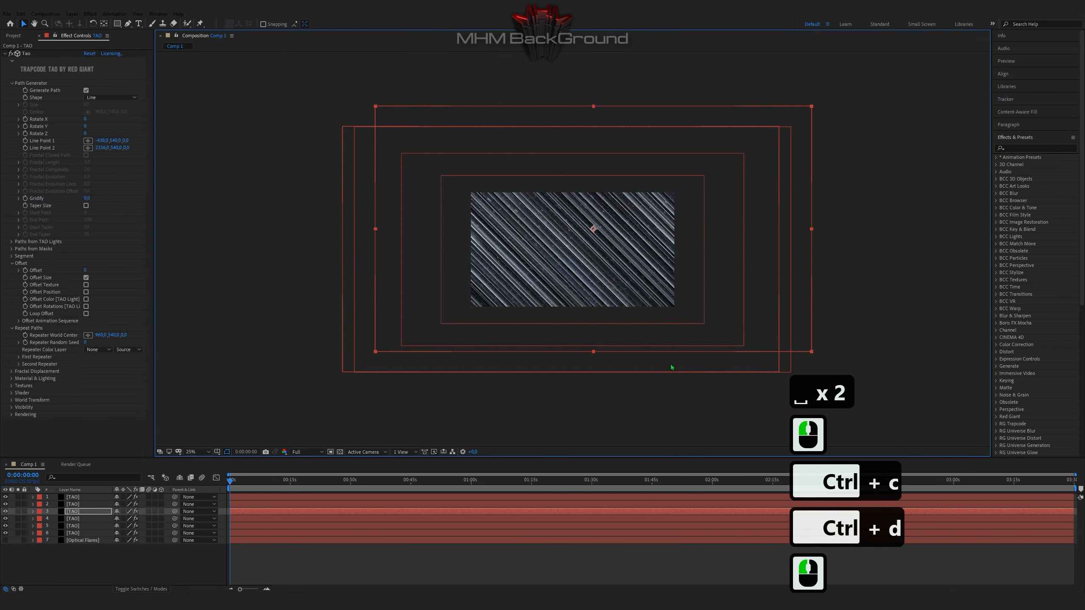
scroll(572, 324, "up", 2)
key("space")
key("space")
key("space")
key("space")
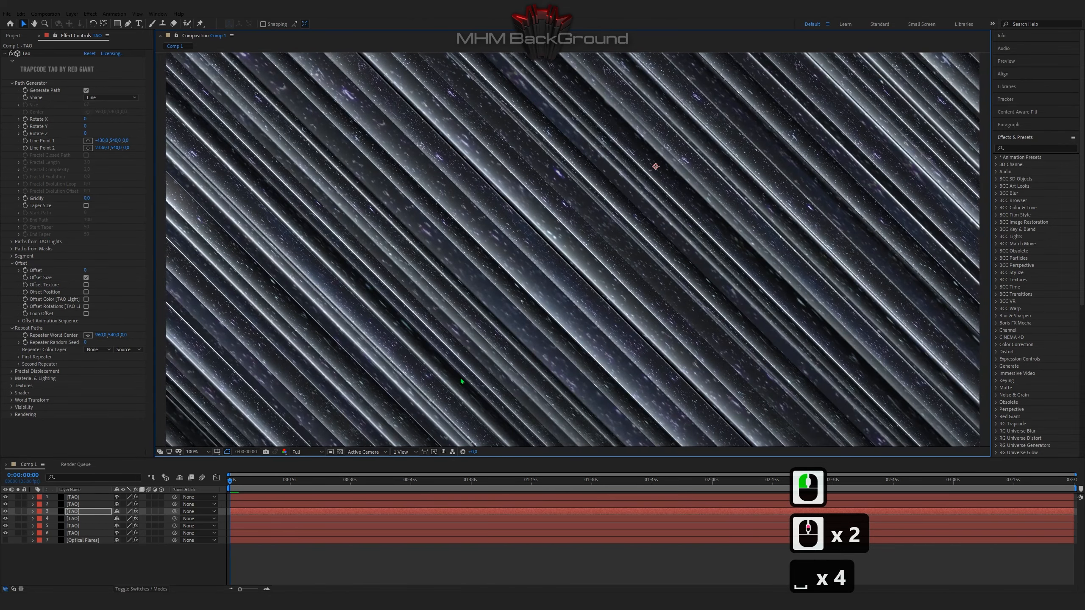
Create a new black solid layer above the TAO layers.
right_click(71, 559)
mouse_move(124, 467)
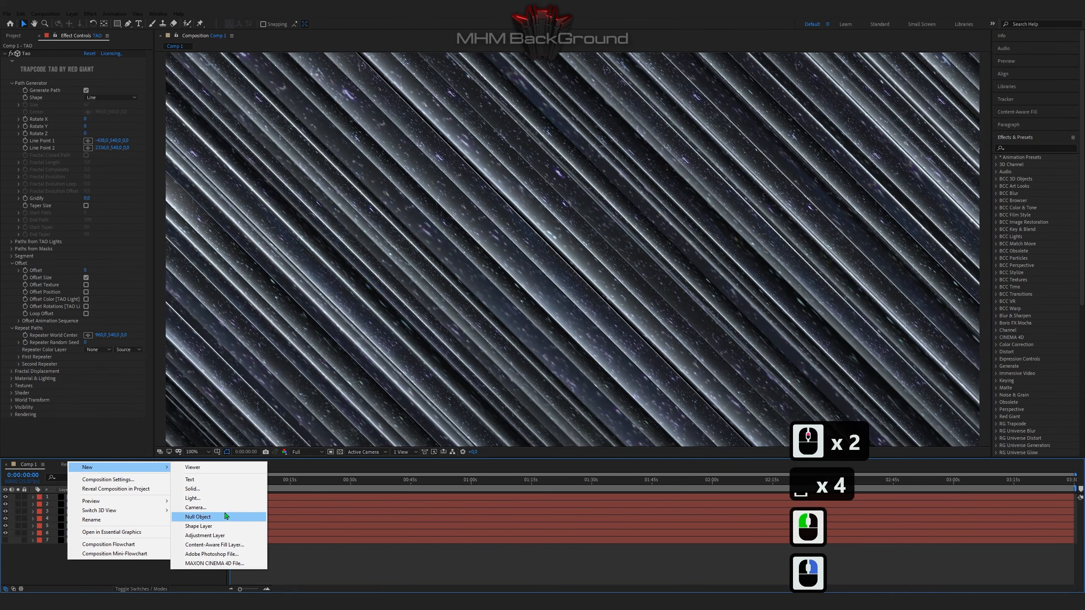
left_click(224, 489)
left_click(144, 219)
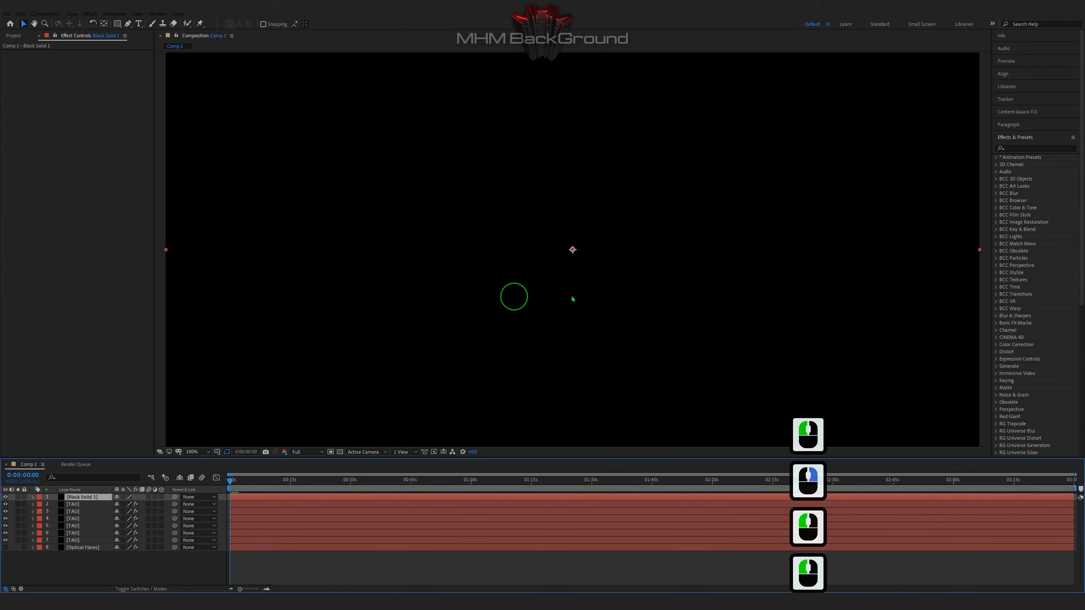
Find the S_BokehLights effect and apply it to the black solid.
left_click(1016, 147)
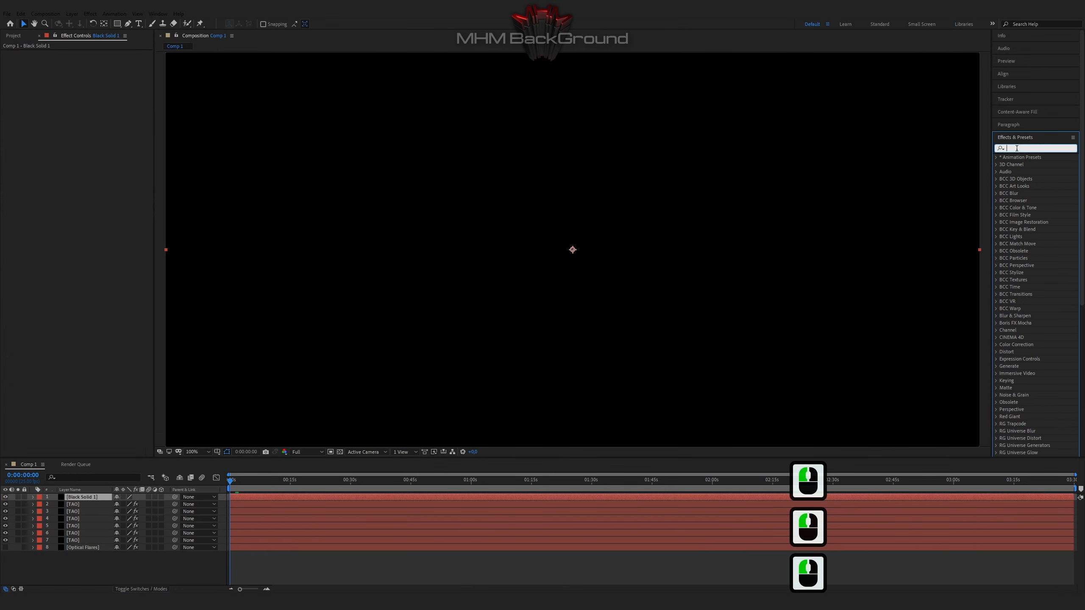
type("bok")
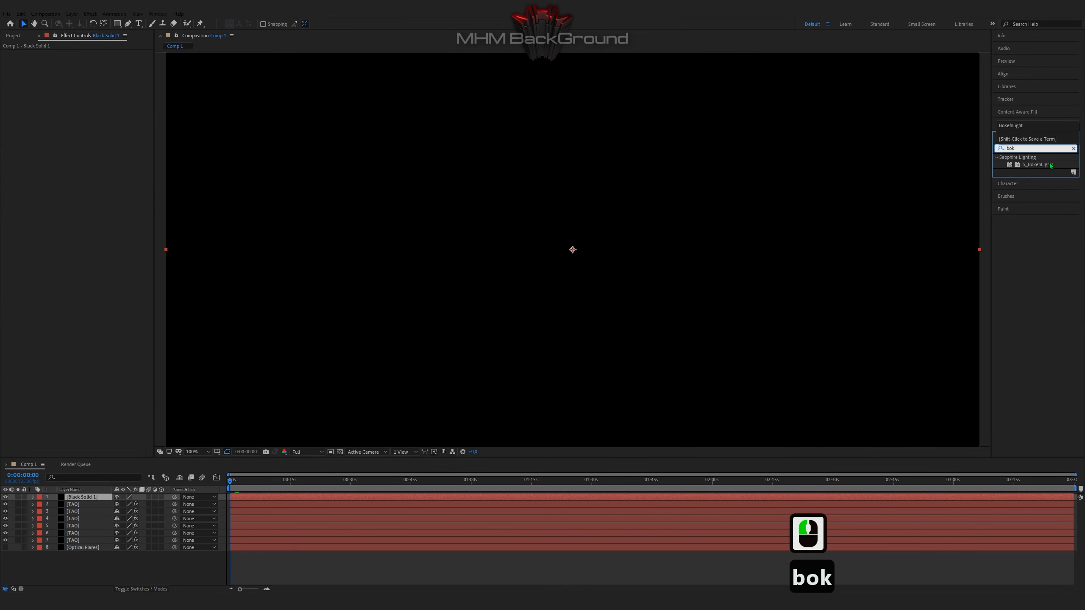
double_click(1038, 164)
Change the bokeh lights' color to light green.
left_click(88, 111)
left_click(199, 101)
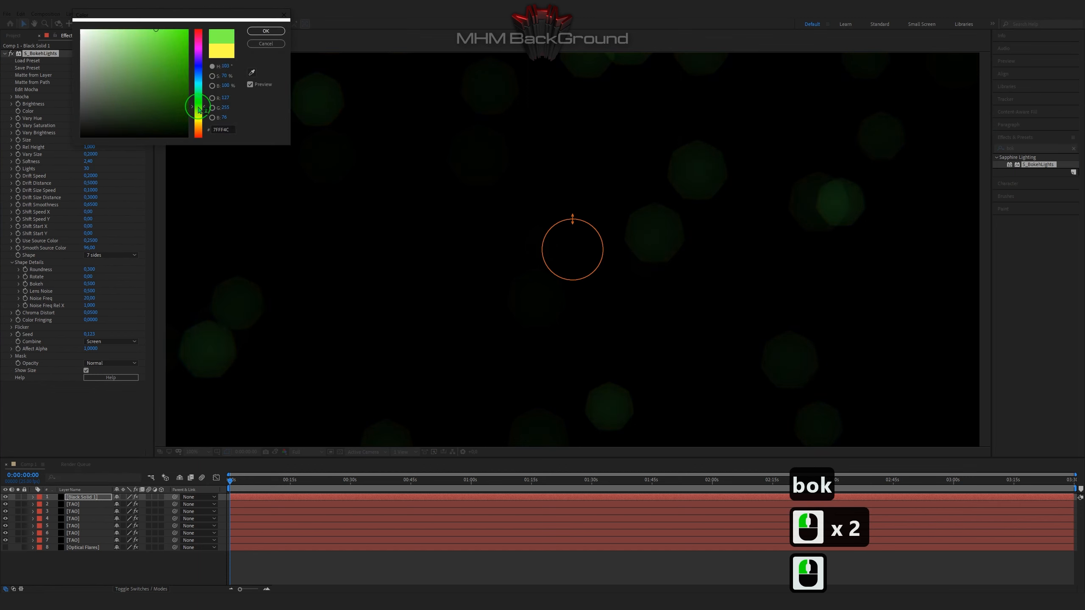
left_click(266, 31)
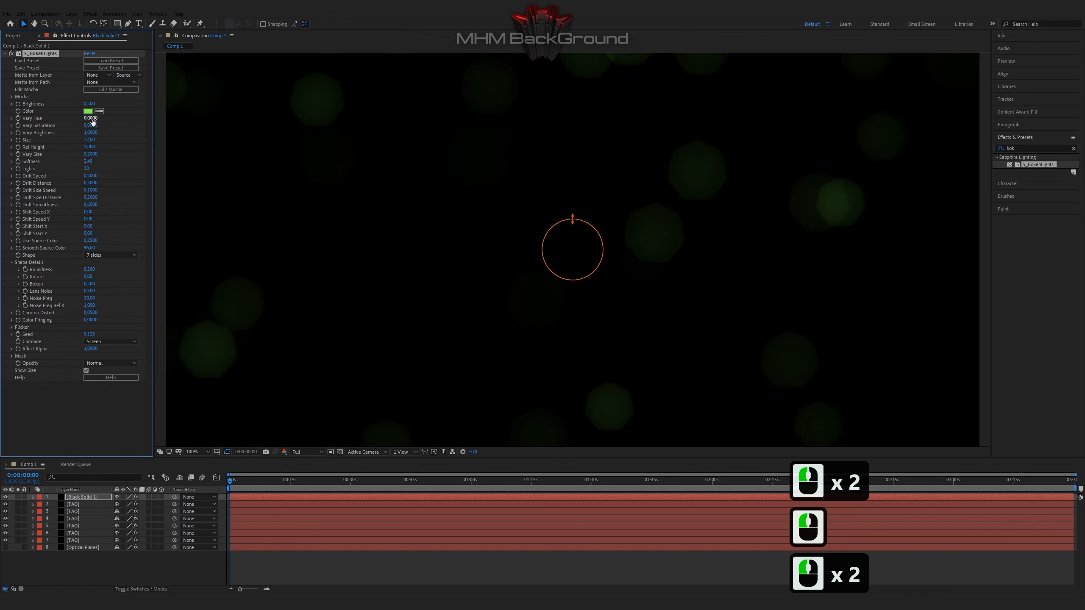
Set the bokeh lights' Size to 144 and Drift Size Distance to 5.89.
left_click(89, 140)
type("144")
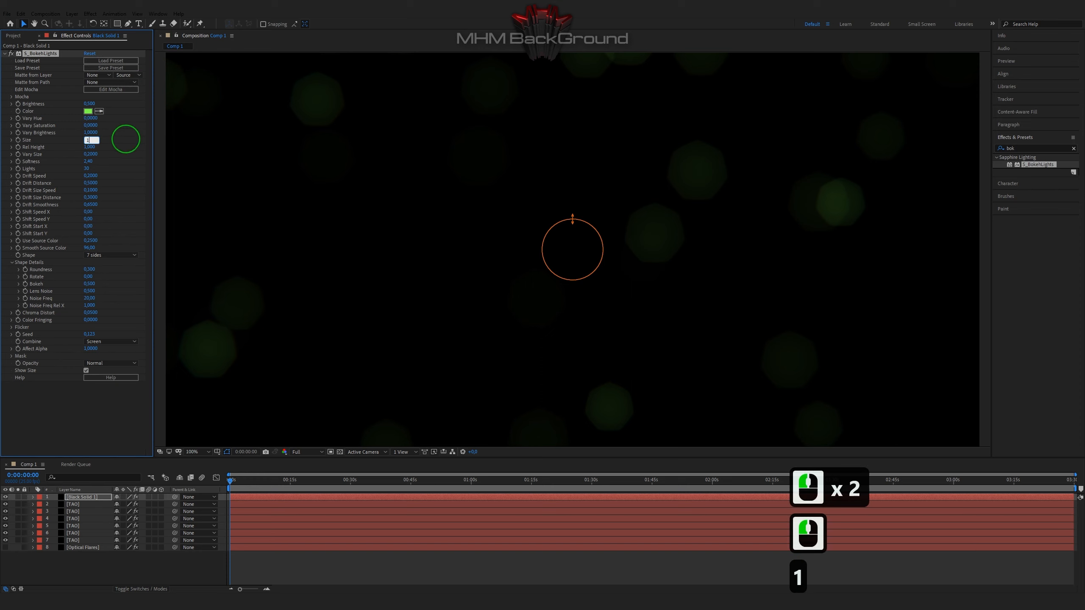
left_click(126, 147)
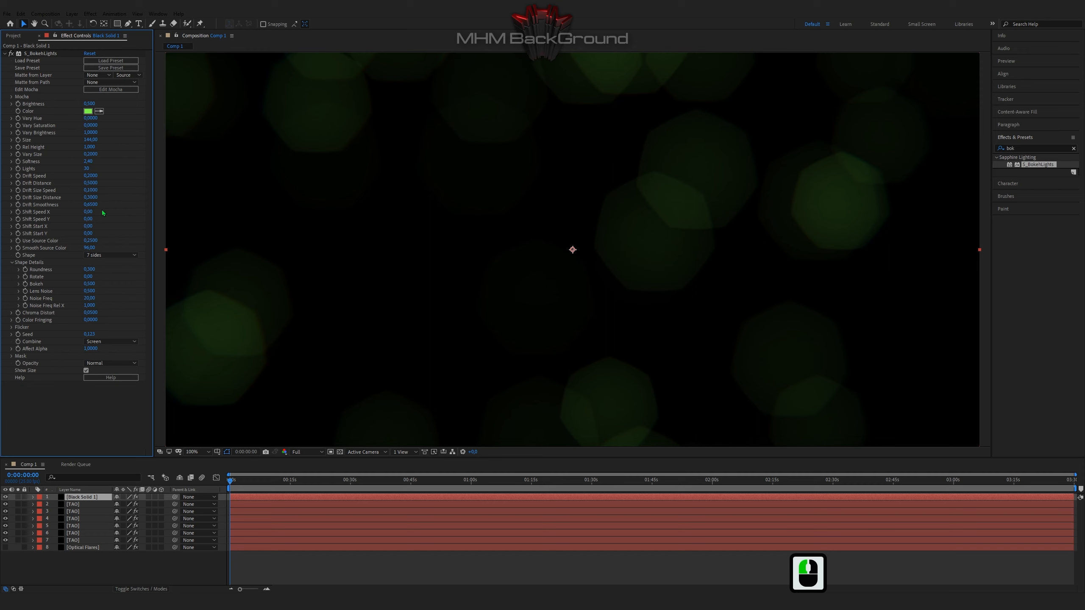
left_click(94, 197)
type("5,")
key("Return")
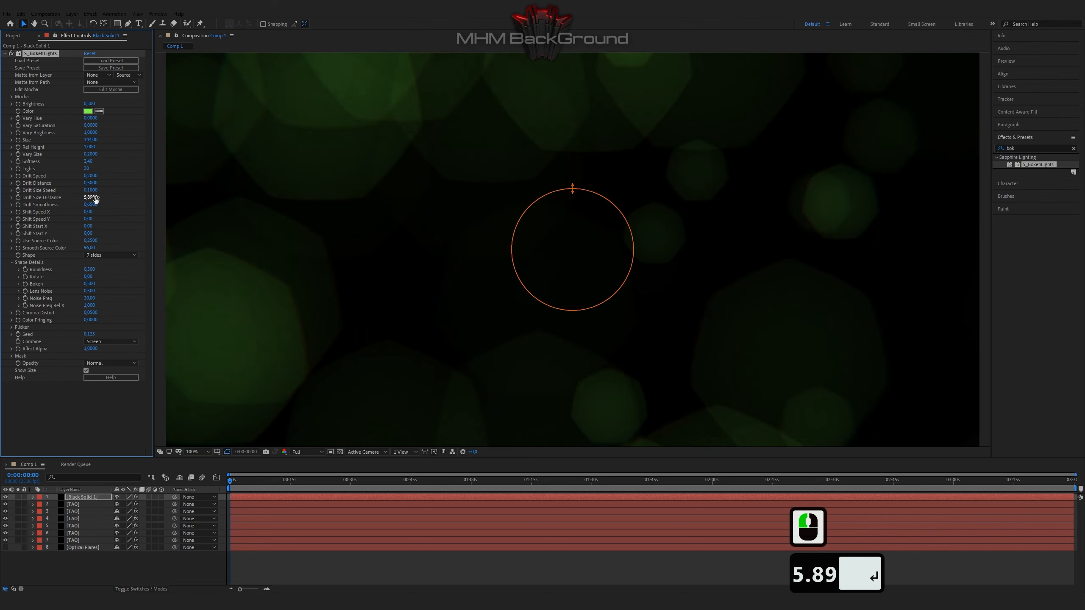
Give the bokeh lights a 4-sided shape and set Flicker Amp to 14.69, Flicker Speed to 0.21 and Flicker Randomness to 0.29.
left_click(110, 255)
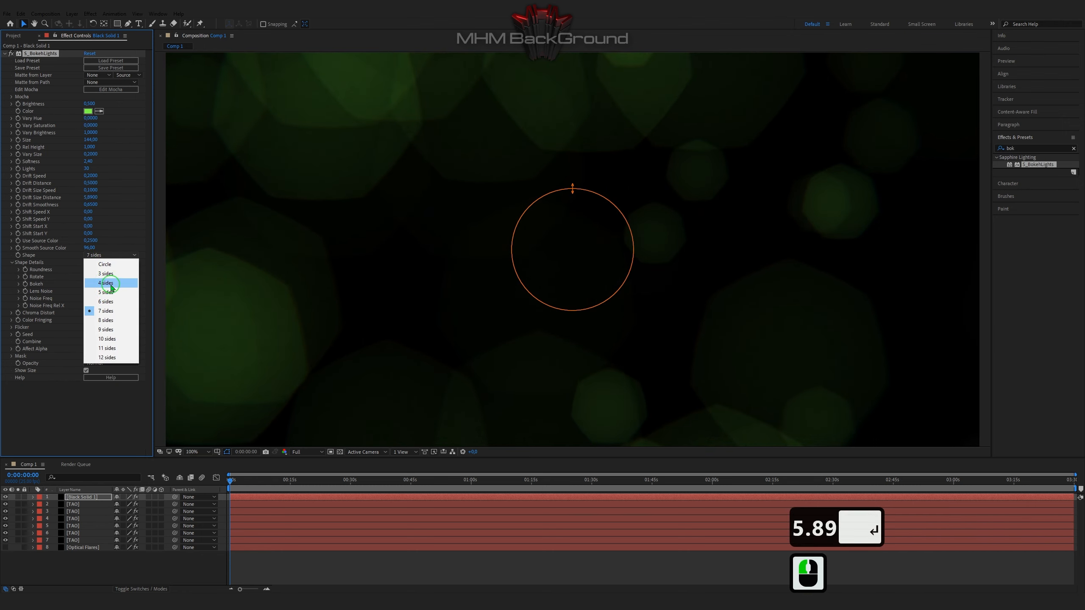
left_click(111, 285)
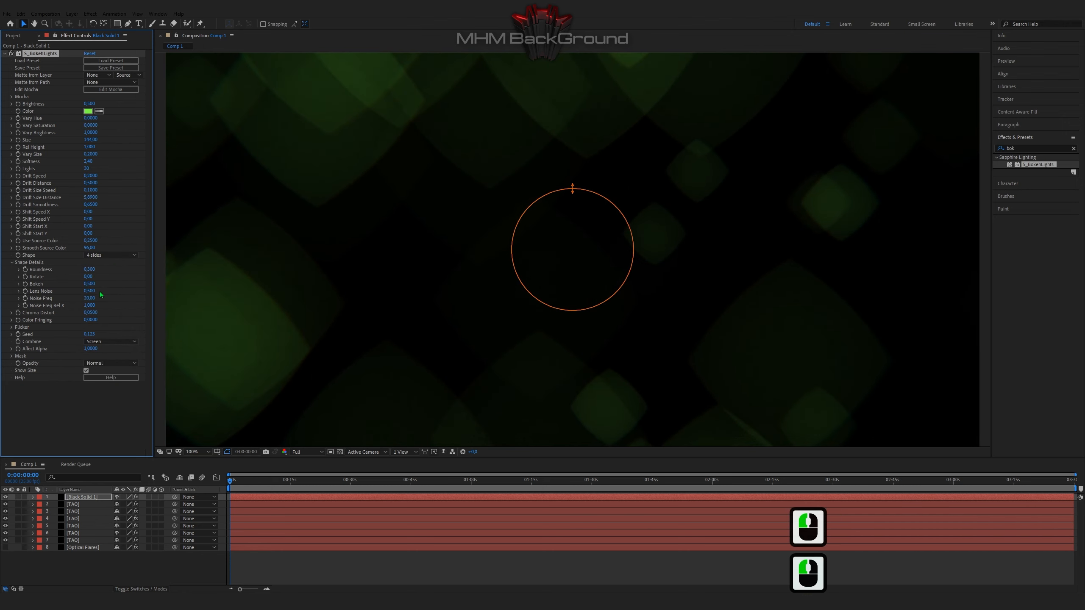
left_click(11, 327)
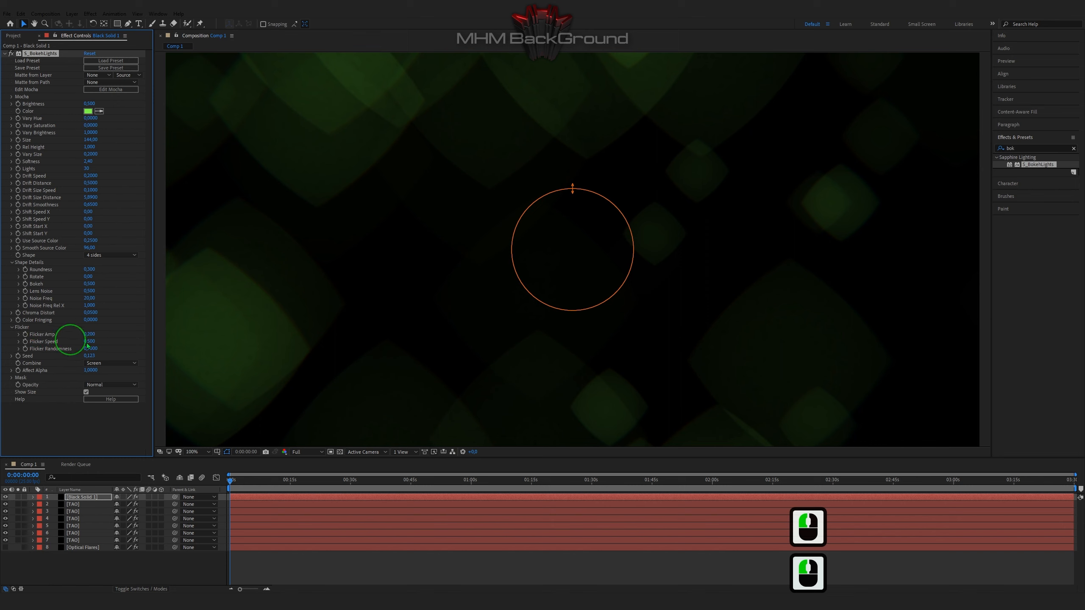
double_click(87, 334)
type("14.")
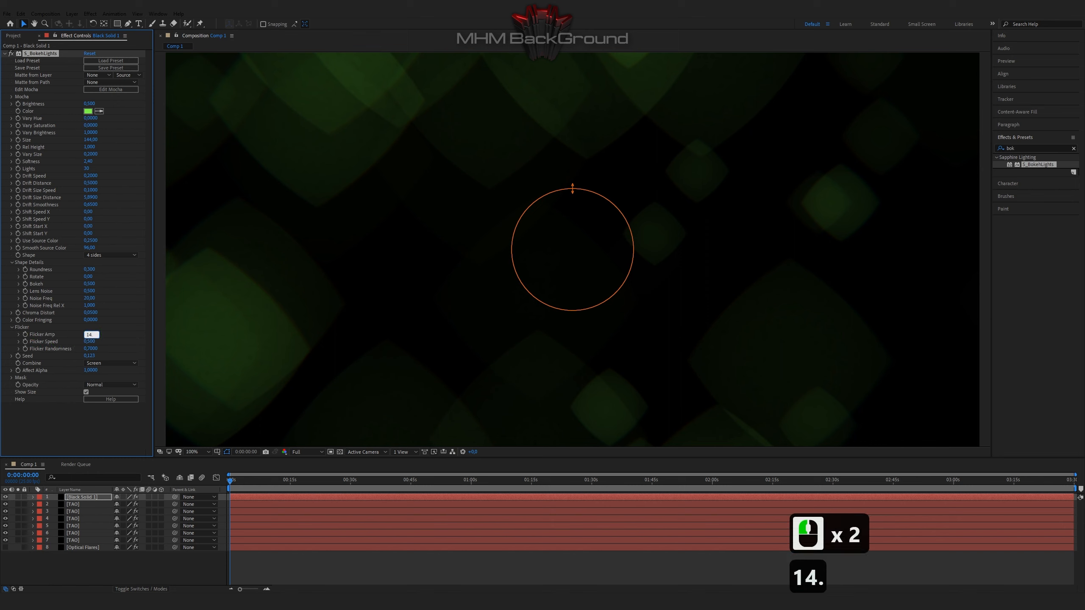
type("69")
key("Tab")
type("0")
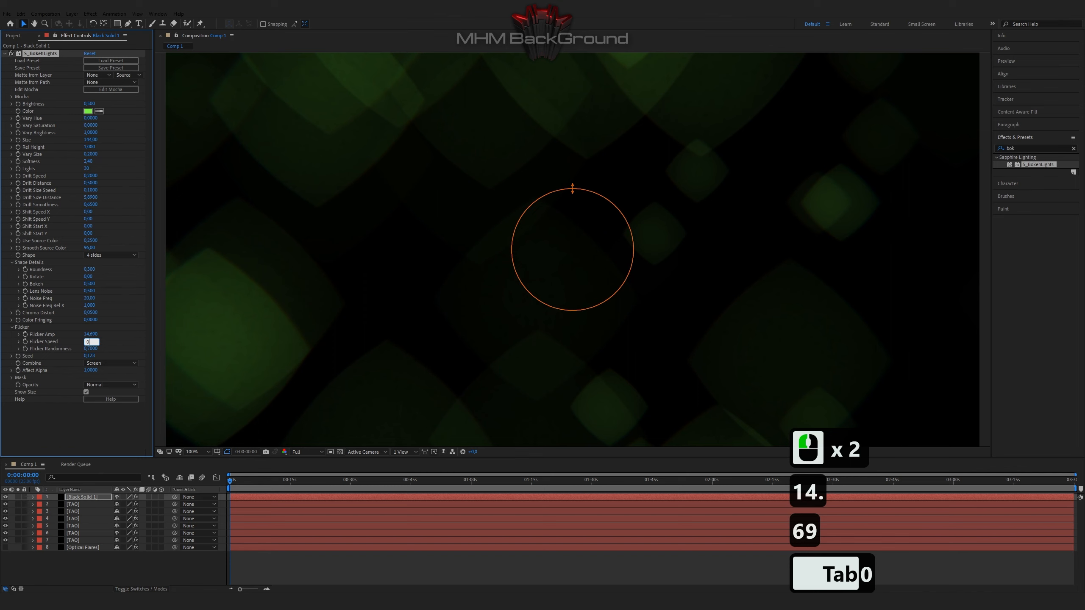
type(".21")
key("Tab")
type("0.")
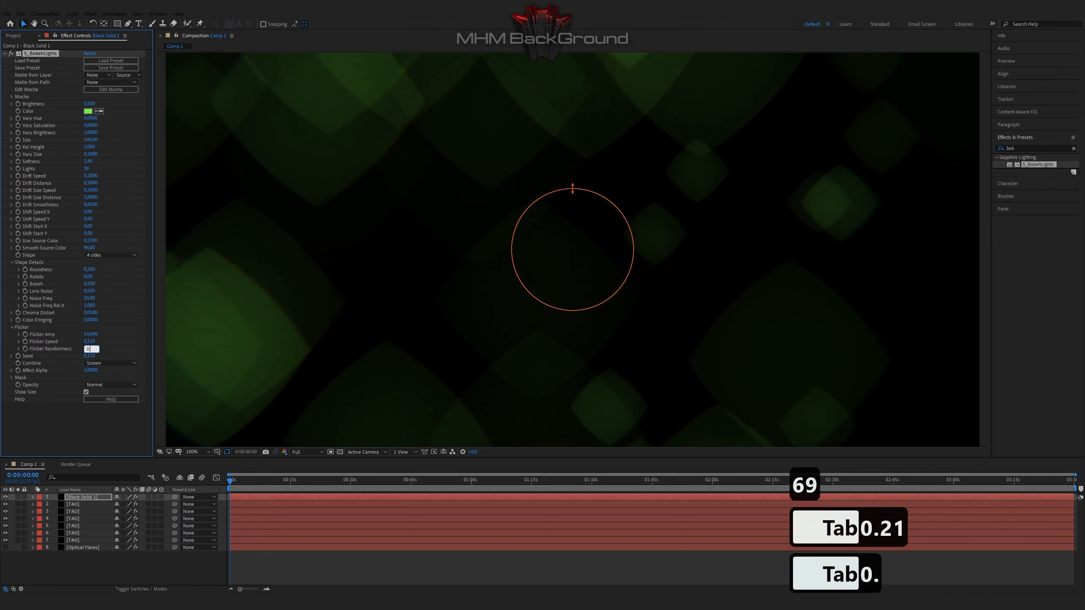
type("29")
key("Return")
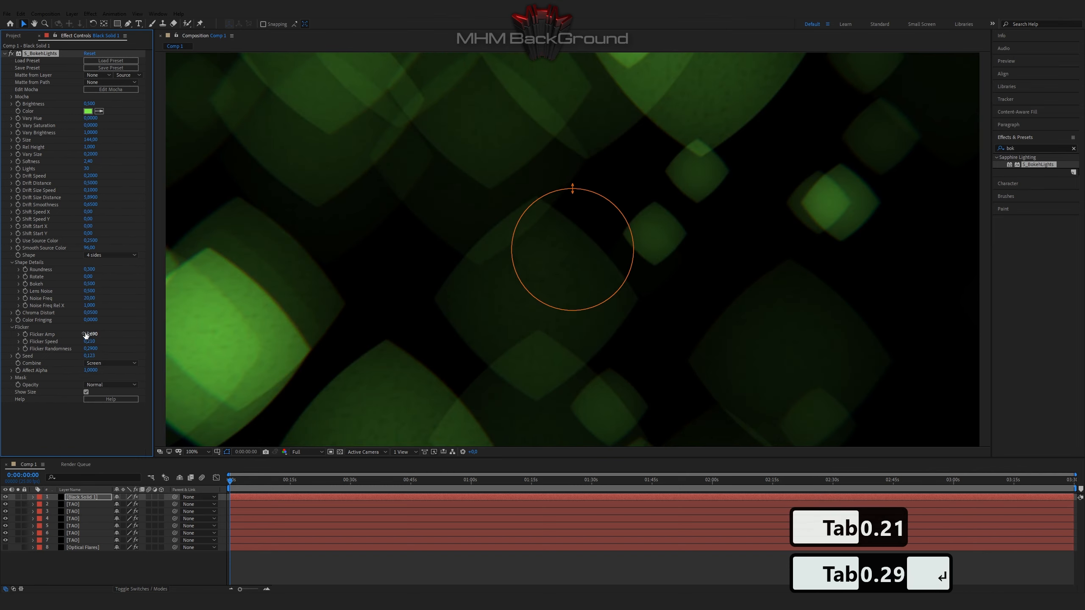
Change the blending mode of the black solid layer to Add.
left_click(13, 589)
left_click(187, 497)
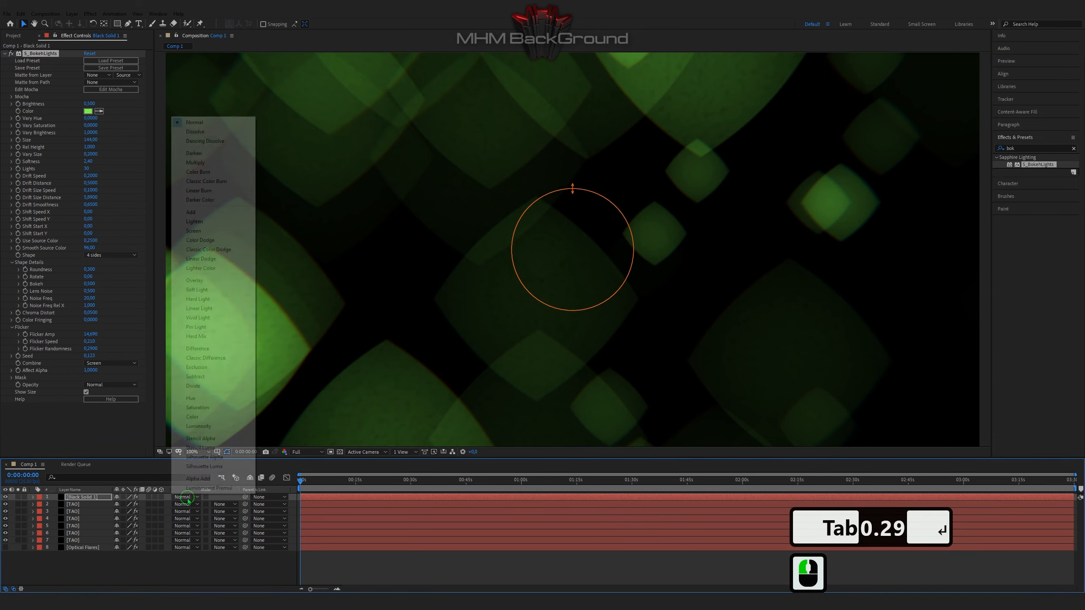
left_click(190, 208)
scroll(351, 339, "down", 2)
scroll(206, 174, "up", 1)
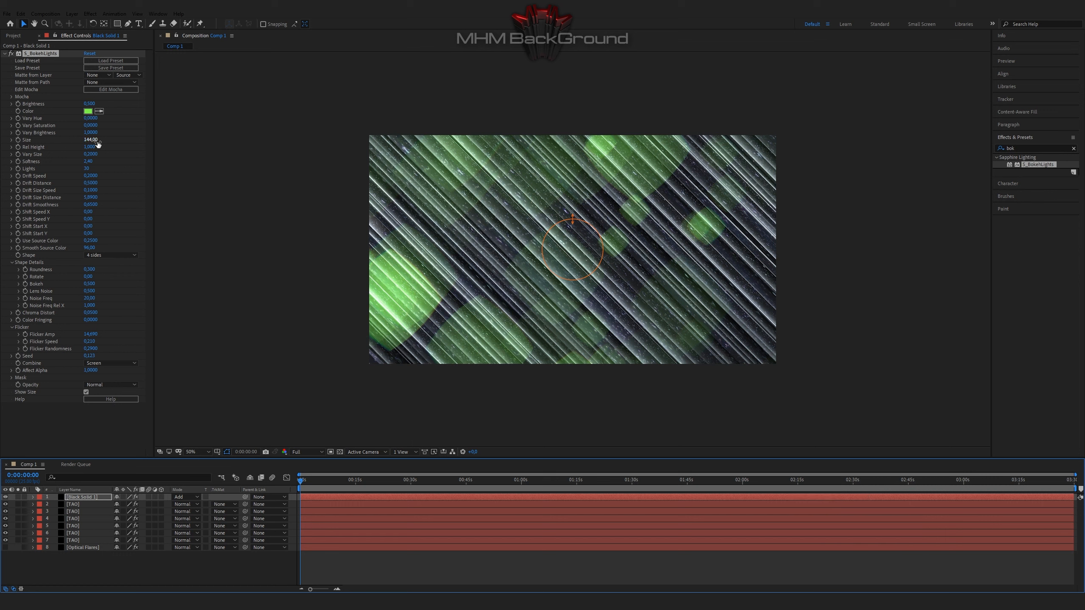
Set the bokeh lights' Vary Hue to 1 and preview the composition briefly.
left_click(91, 118)
type("1")
left_click(126, 117)
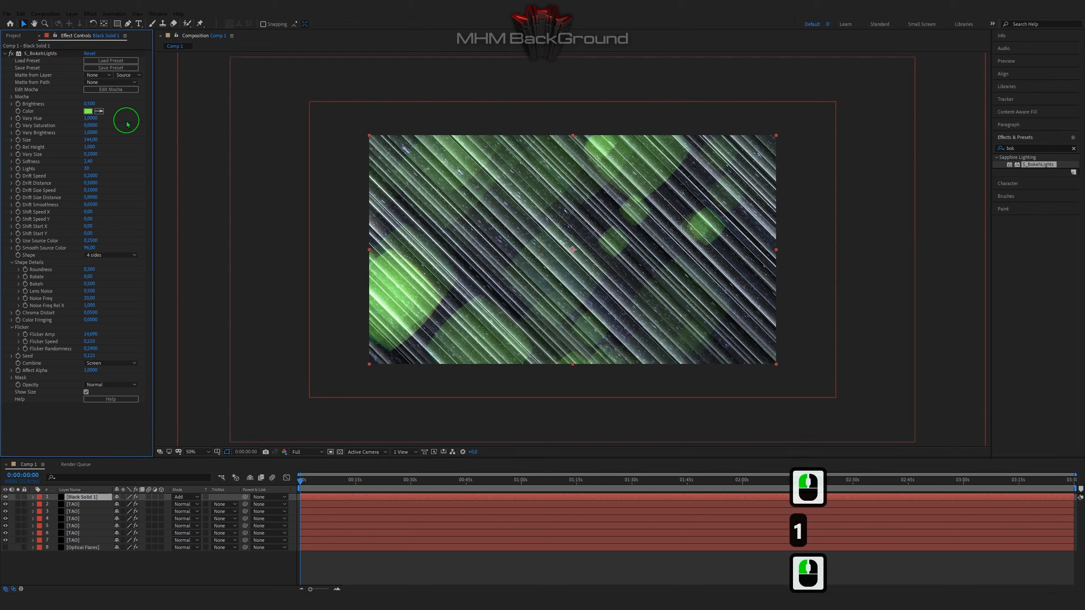
key("space")
key("space")
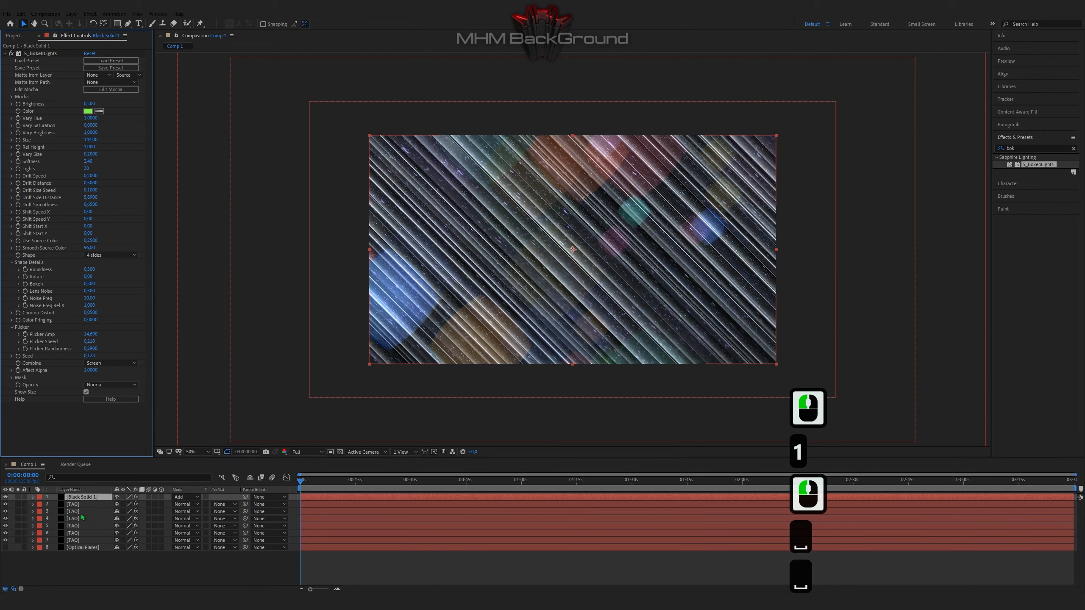
Create a new adjustment layer above all the other layers in the composition.
left_click(71, 570)
right_click(70, 570)
mouse_move(91, 479)
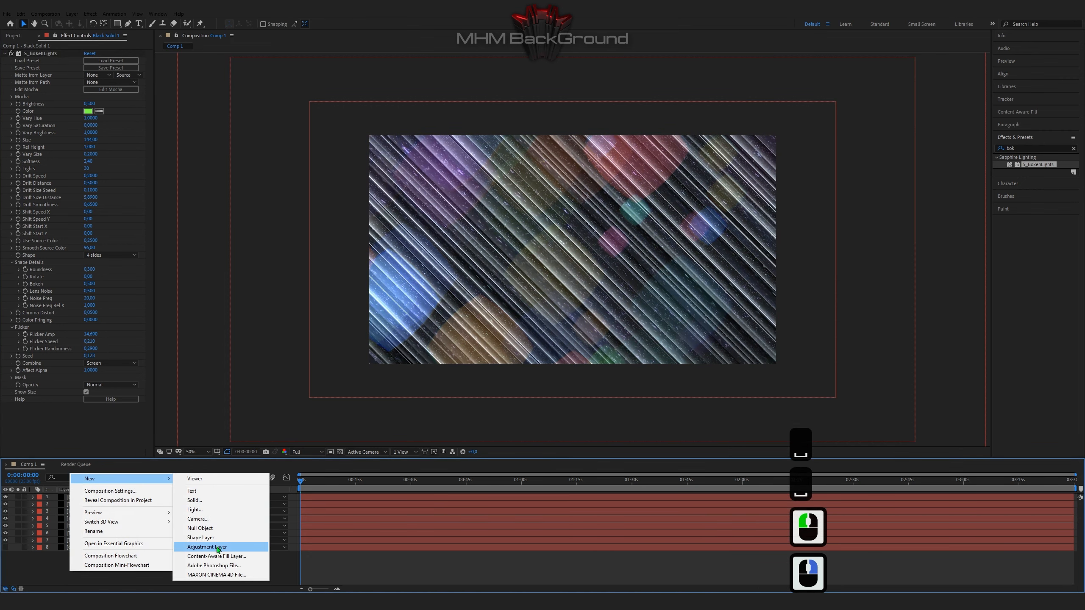
left_click(213, 546)
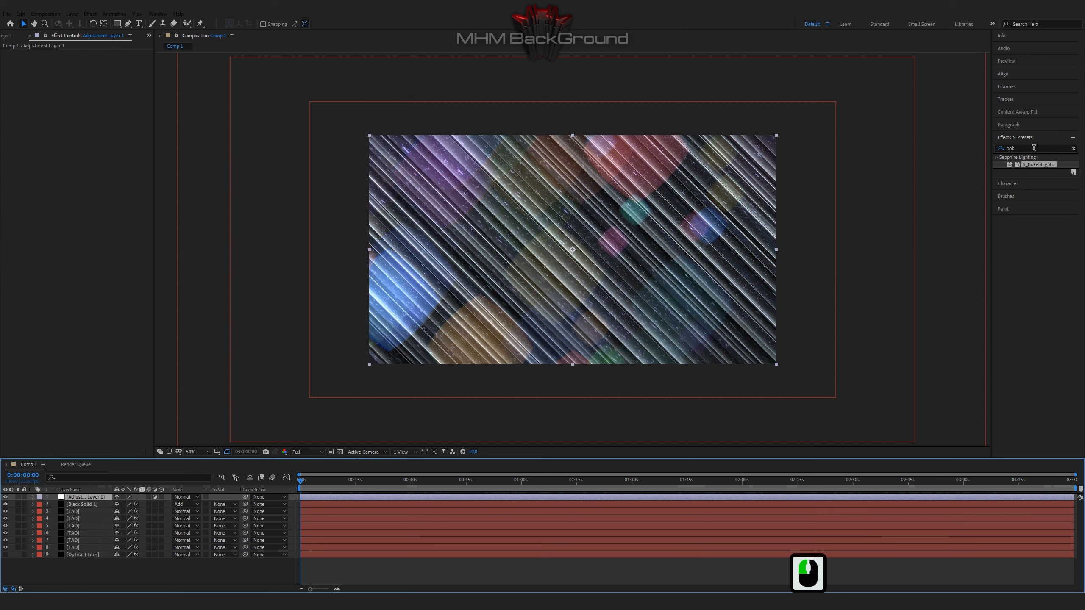
left_click(73, 511)
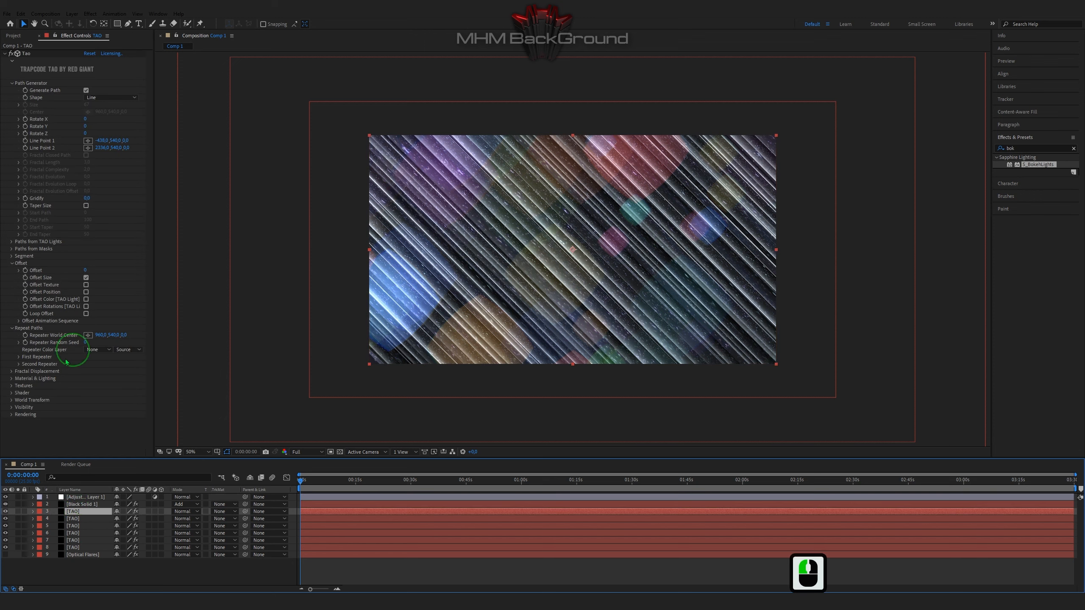
left_click(11, 387)
scroll(64, 376, "down", 3)
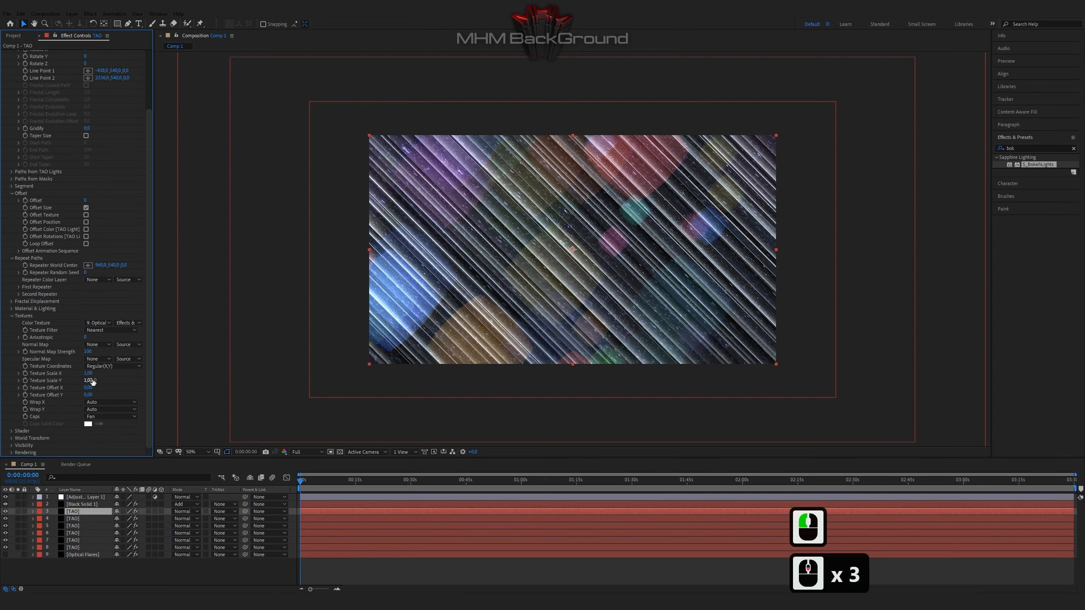
Find the Stylize Glow effect and apply it to the adjustment layer.
left_click(72, 497)
left_click_drag(1036, 148, 966, 156)
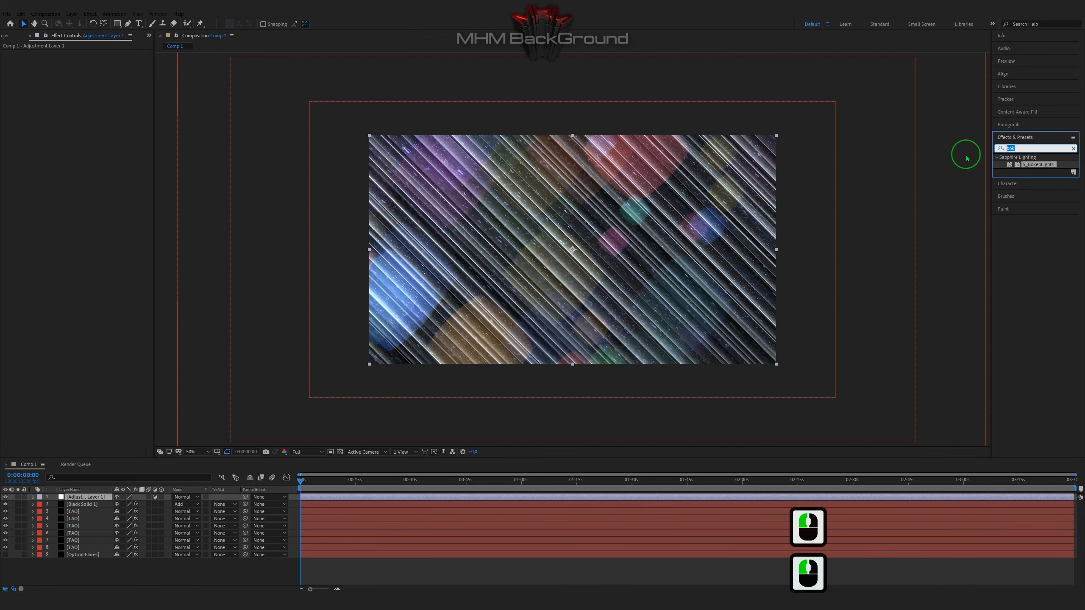
type("glow")
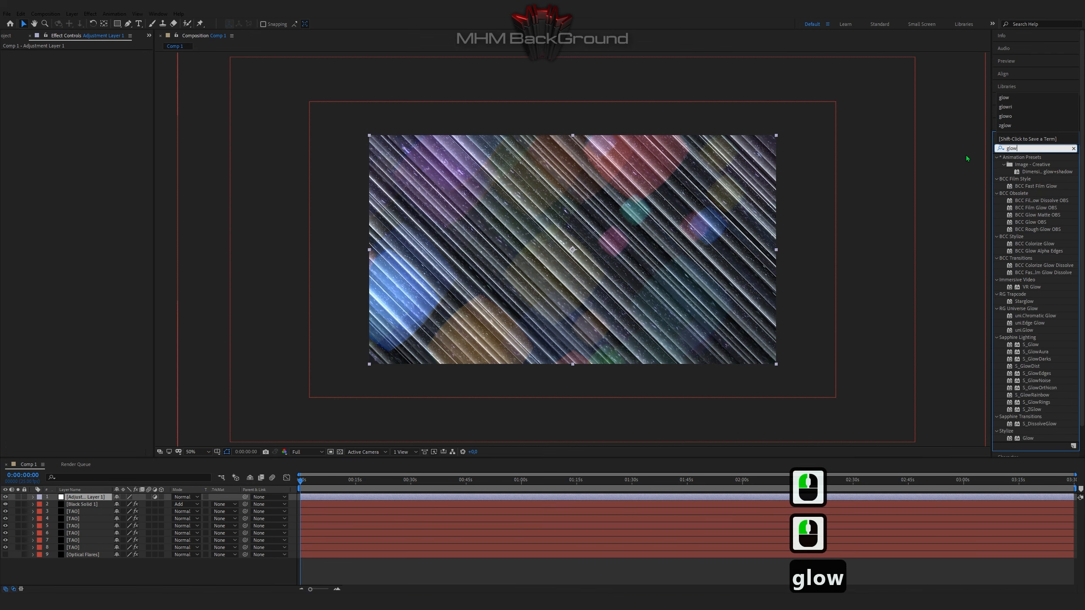
double_click(1027, 438)
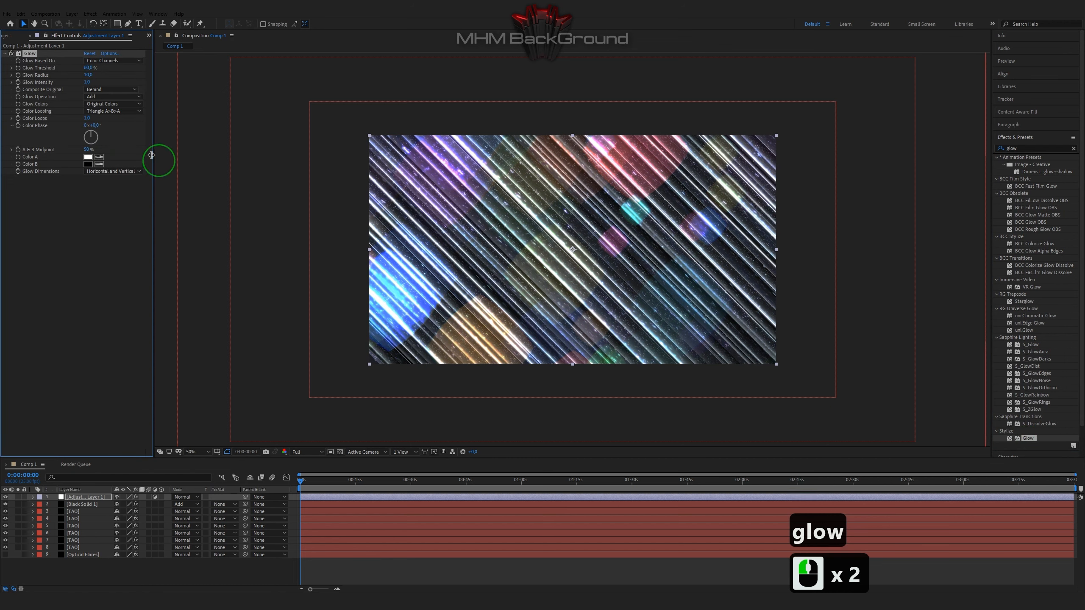
Set the Glow Threshold to 15.7%, the Glow Radius to 135 and the Glow Intensity to 0.6.
left_click(86, 67)
type("15.7")
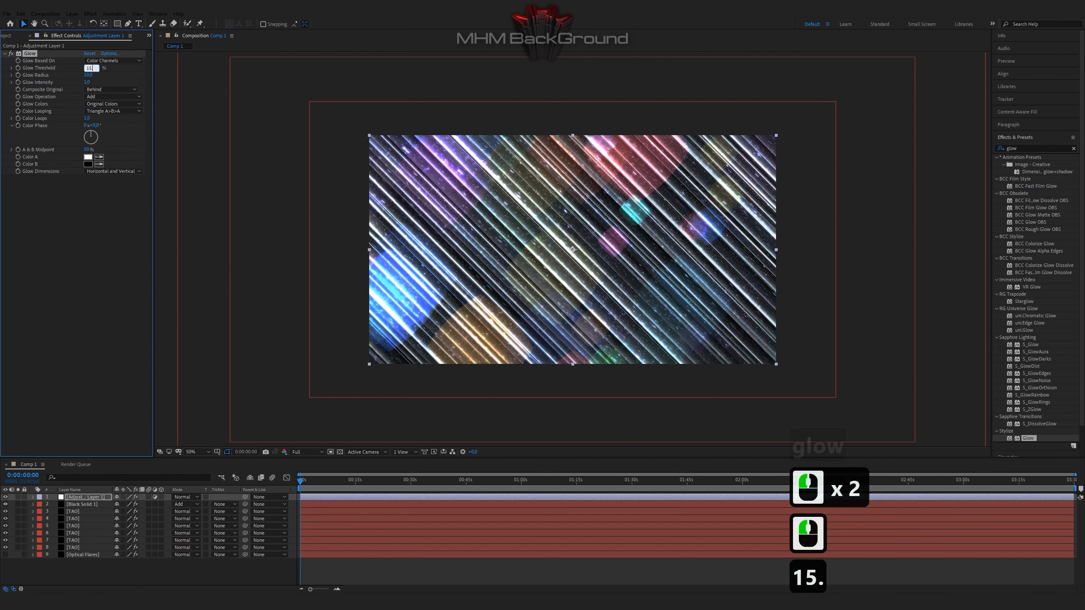
key("Tab")
type("135")
key("Tab")
type("0.6")
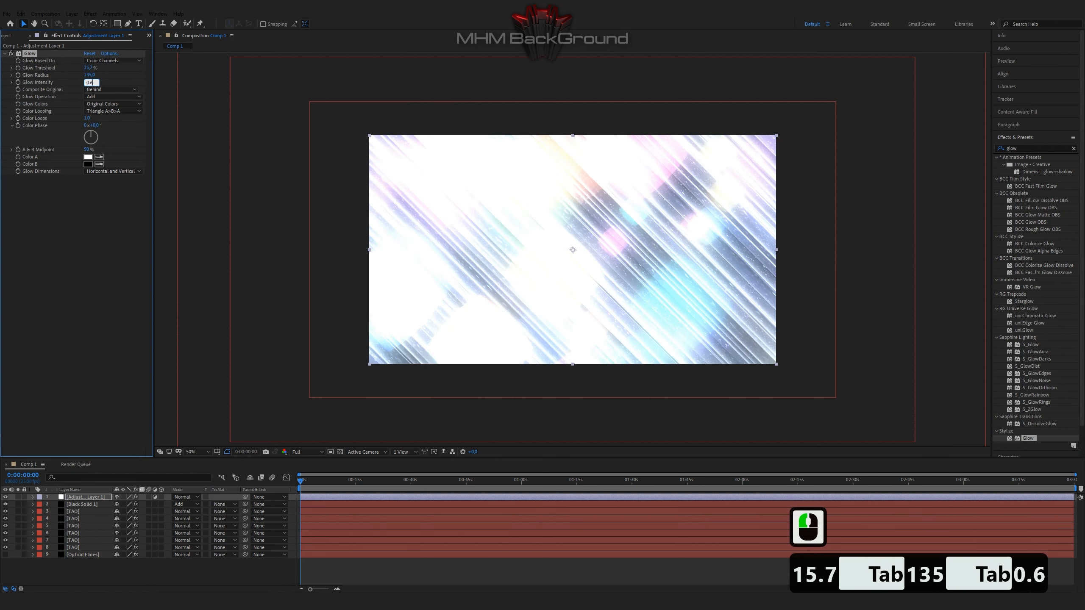
key("Return")
Reduce the Glow Intensity to 0.4 and preview the composition.
double_click(88, 83)
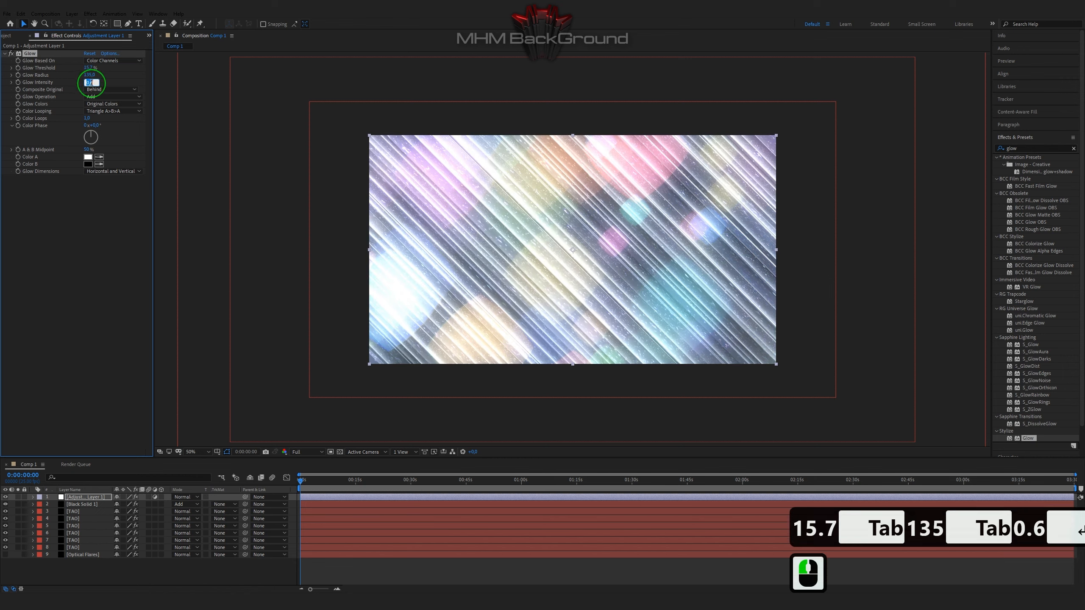
type("4")
left_click(120, 84)
key("space")
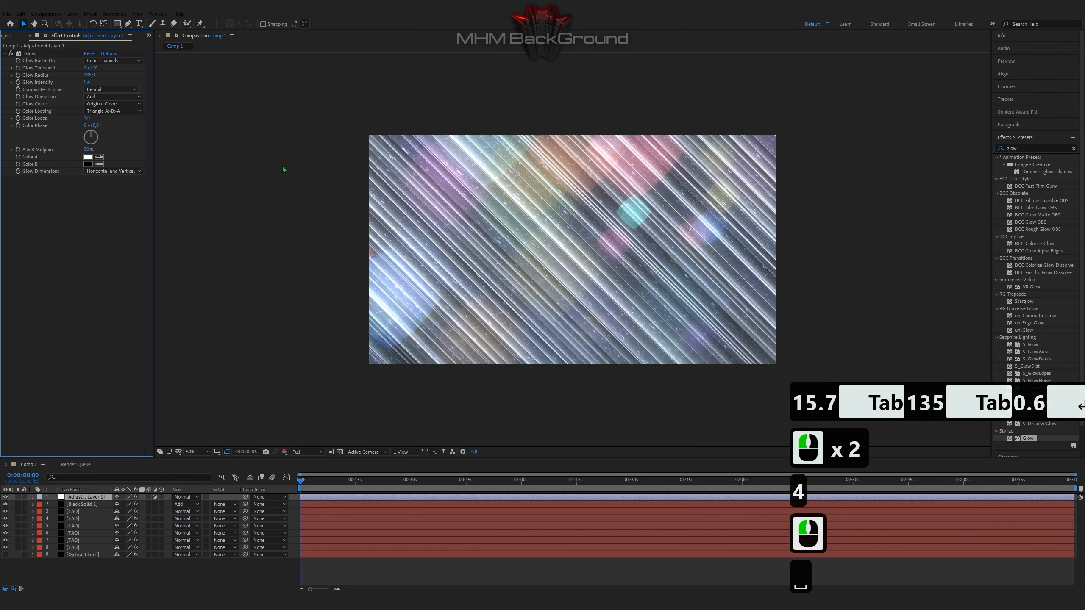
key("space")
key("space")
key("space")
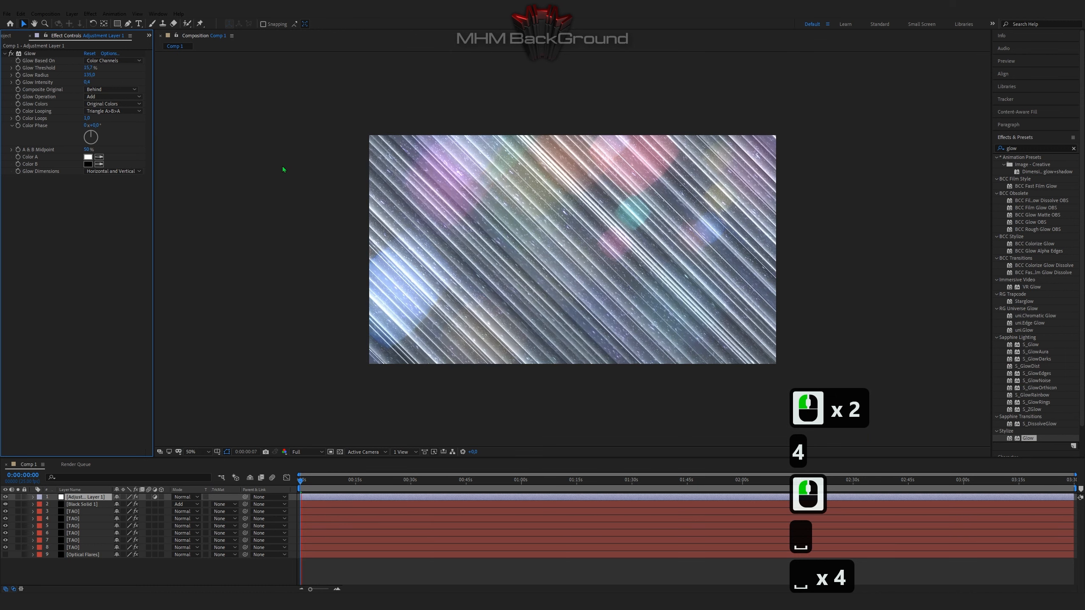
key("space")
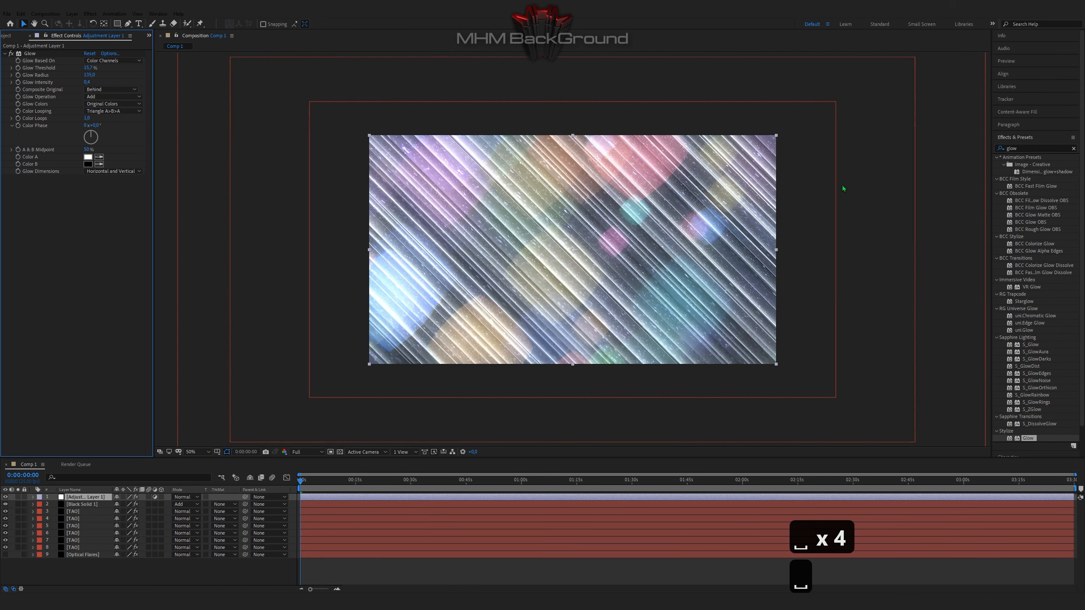
Add the Sapphire S_TimeWarpRGB effect to the adjustment layer and move the current time to 0:00:03:23.
left_click(113, 14)
mouse_move(90, 13)
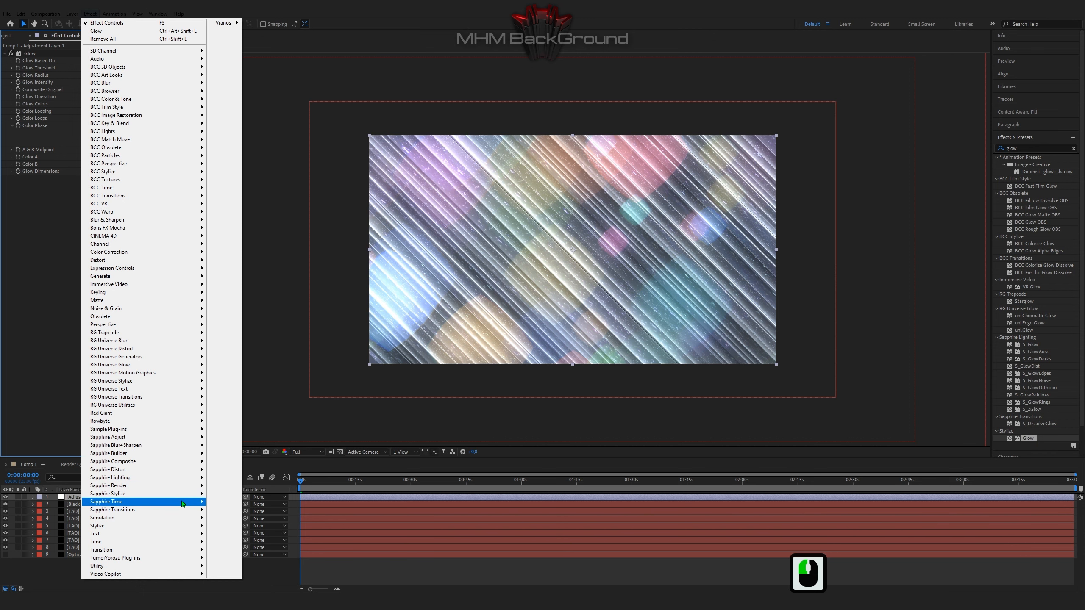
mouse_move(180, 498)
left_click(252, 484)
left_click(88, 228)
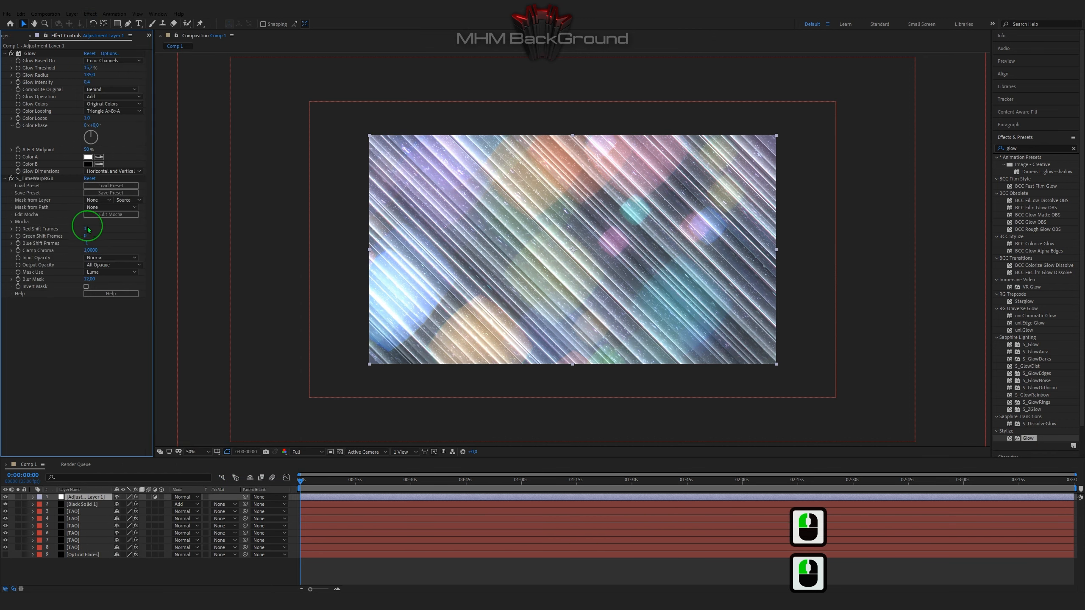
left_click(78, 374)
key("space")
key("space")
left_click(315, 479)
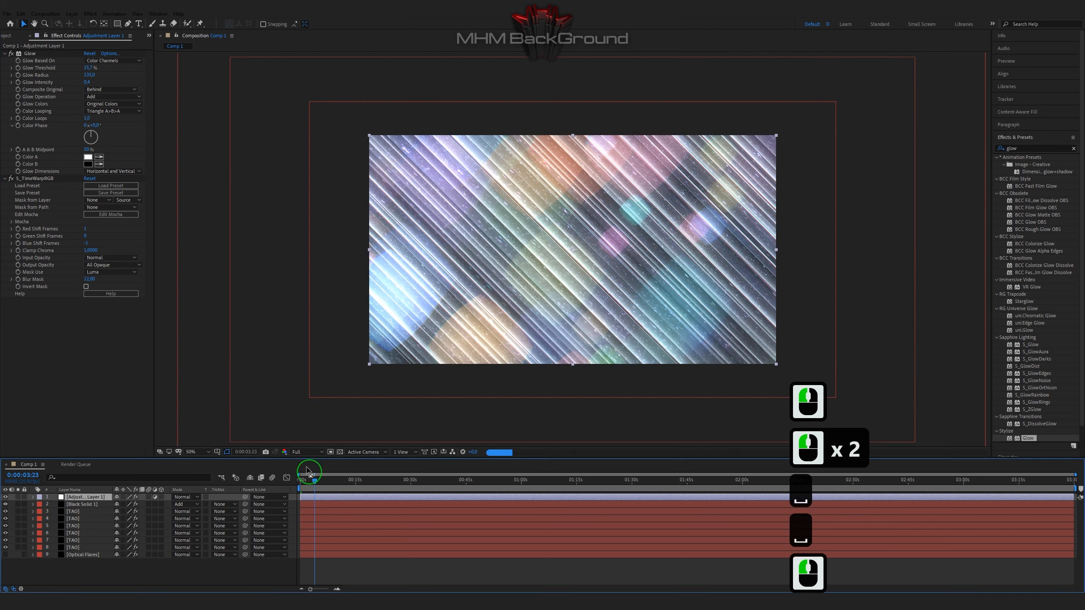
Apply uni.ShrinkRay to the adjustment layer with a Focus Height of 80 and Saturate turned off.
left_click(1034, 148)
type("shr")
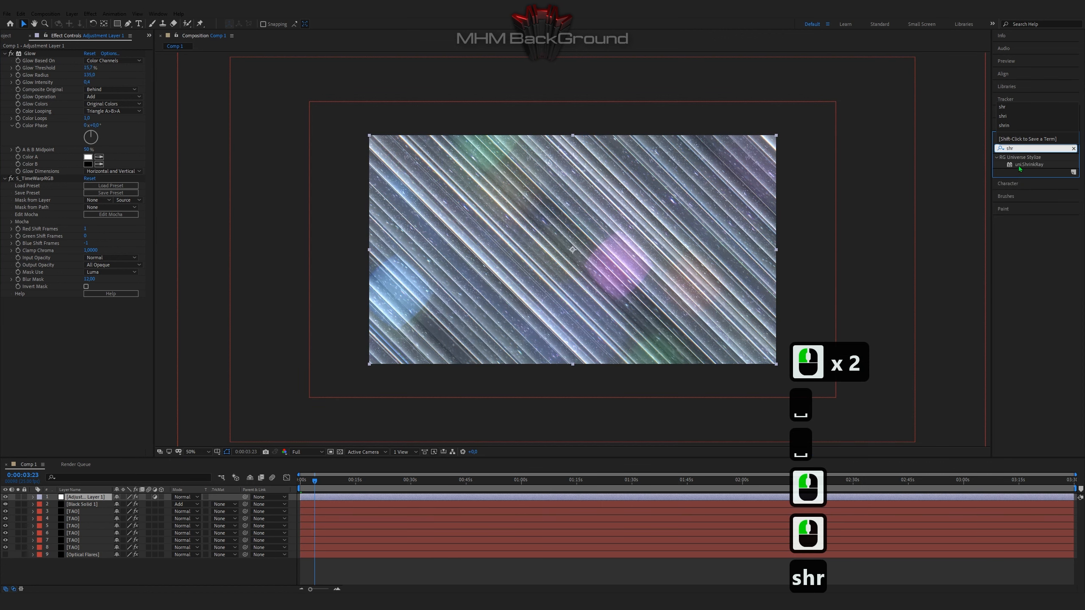
double_click(1029, 164)
left_click(88, 373)
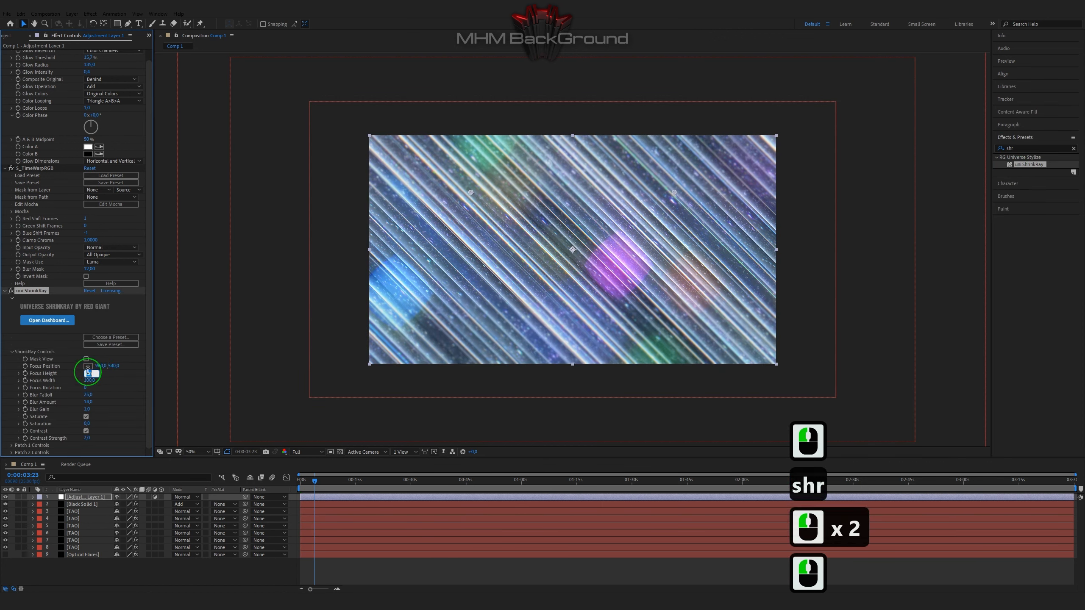
type("80")
left_click(235, 367)
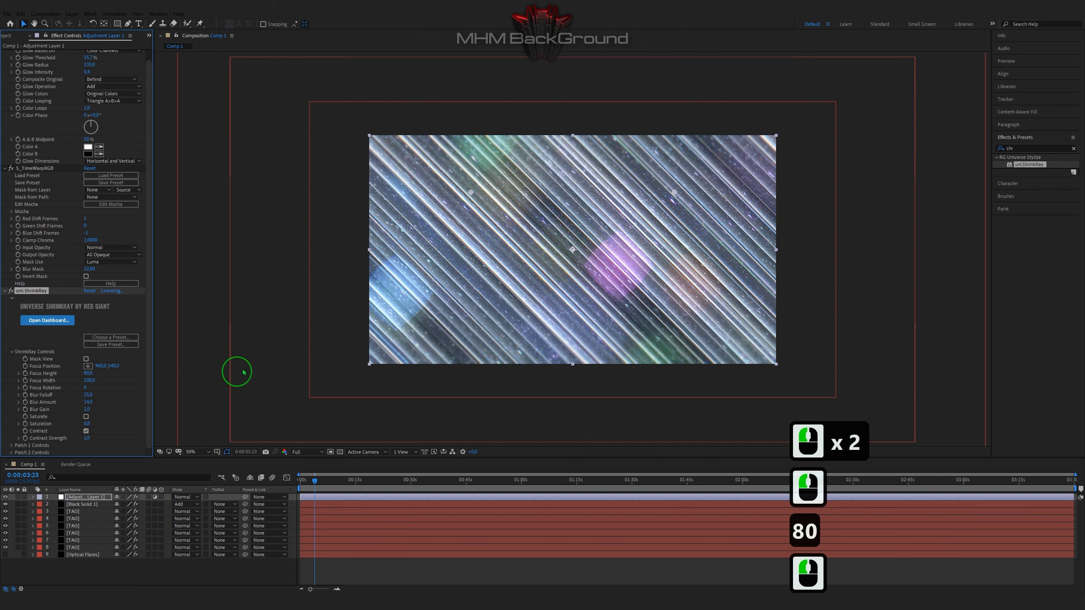
Preview the effect and move the current time to 0:00:07:23.
key("space")
key("space")
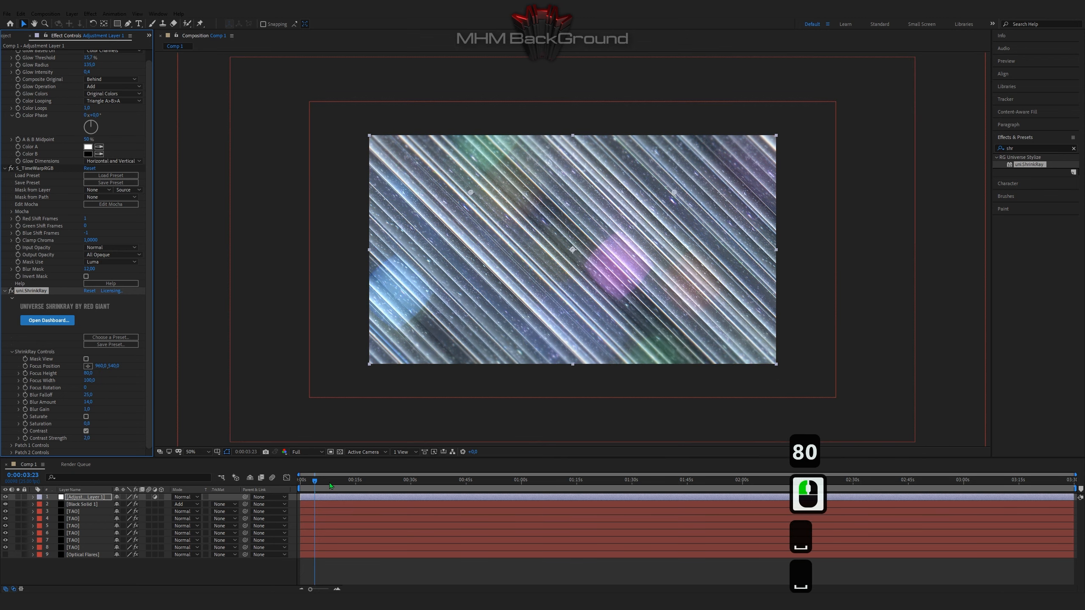
left_click(286, 371)
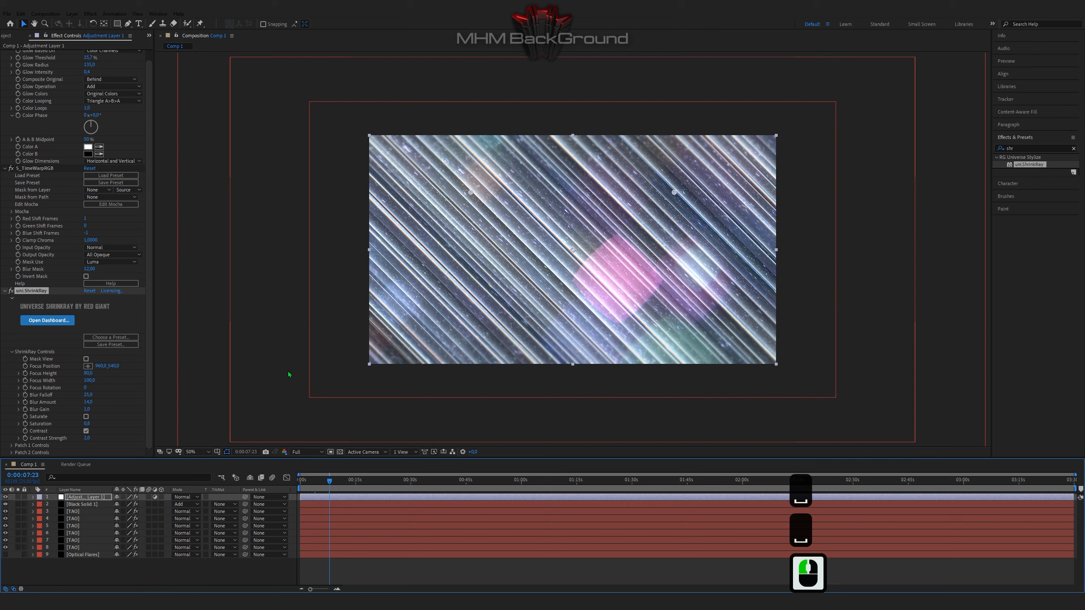
Review the black solid's S_BokehLights settings and play back the composition from 0:00:07:23.
left_click(81, 504)
left_click(143, 315)
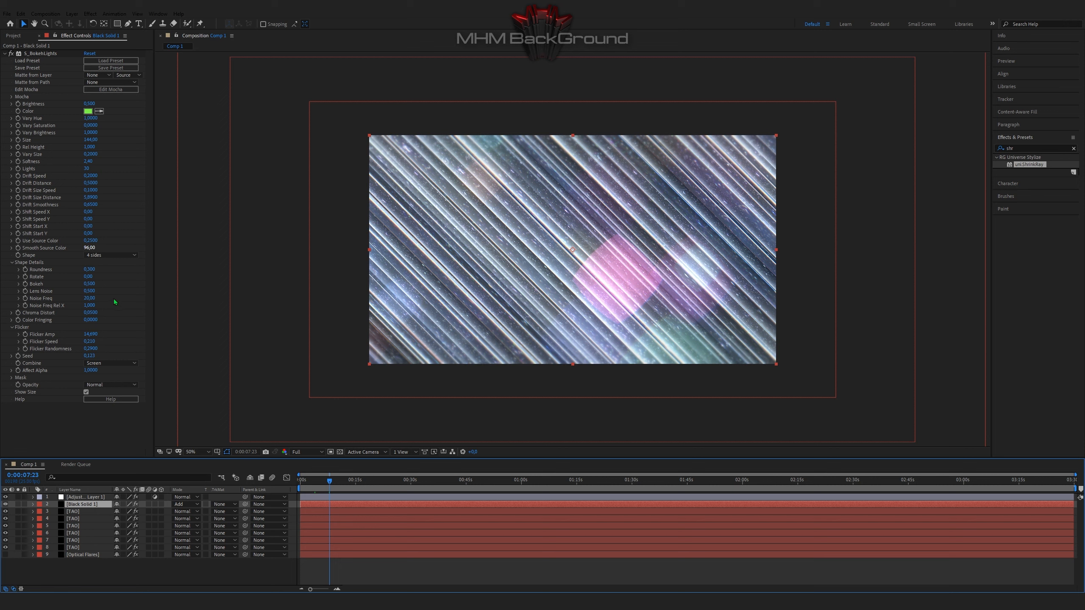
key("space")
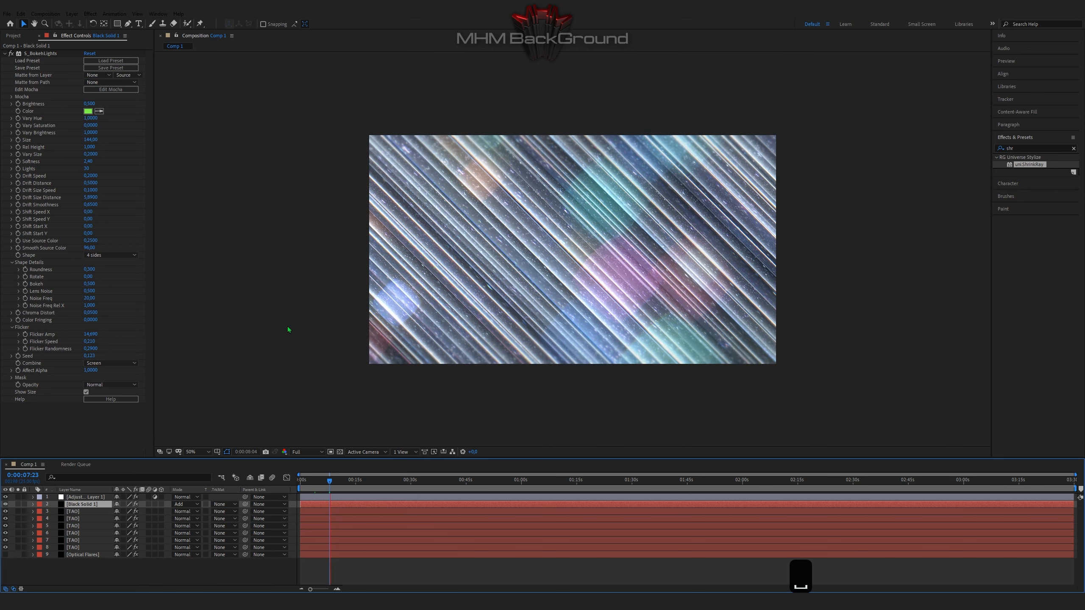
key("space")
key("space")
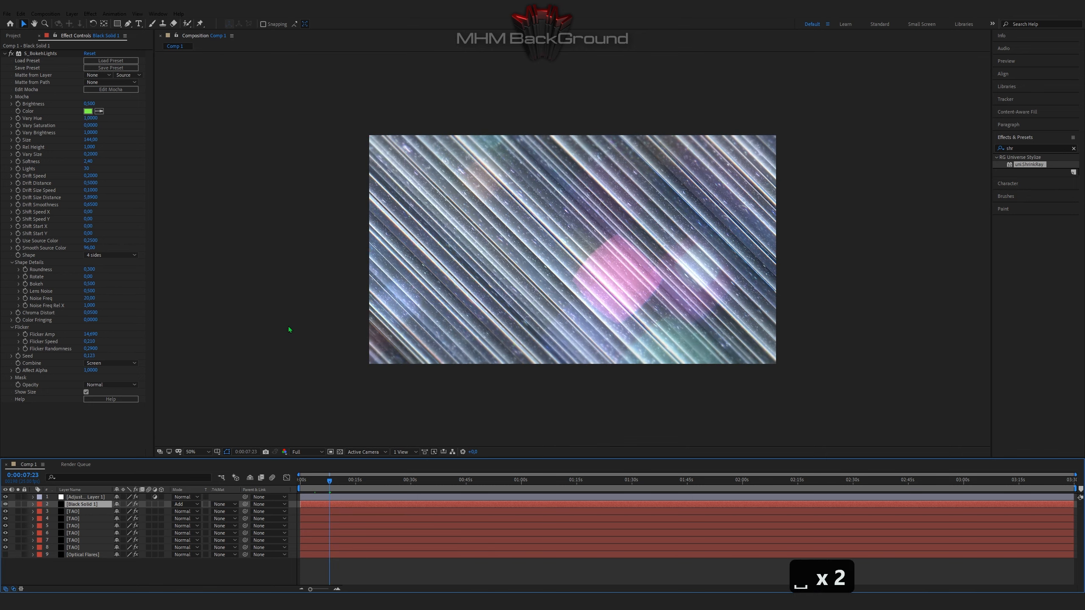
key("space")
key("space")
key("space")
key("space")
key("space")
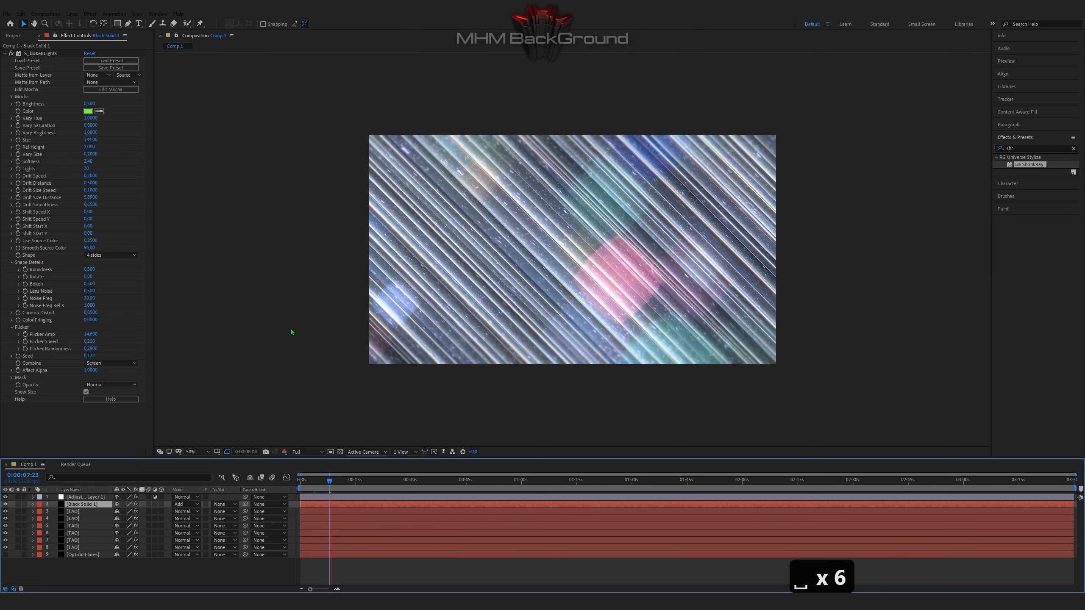